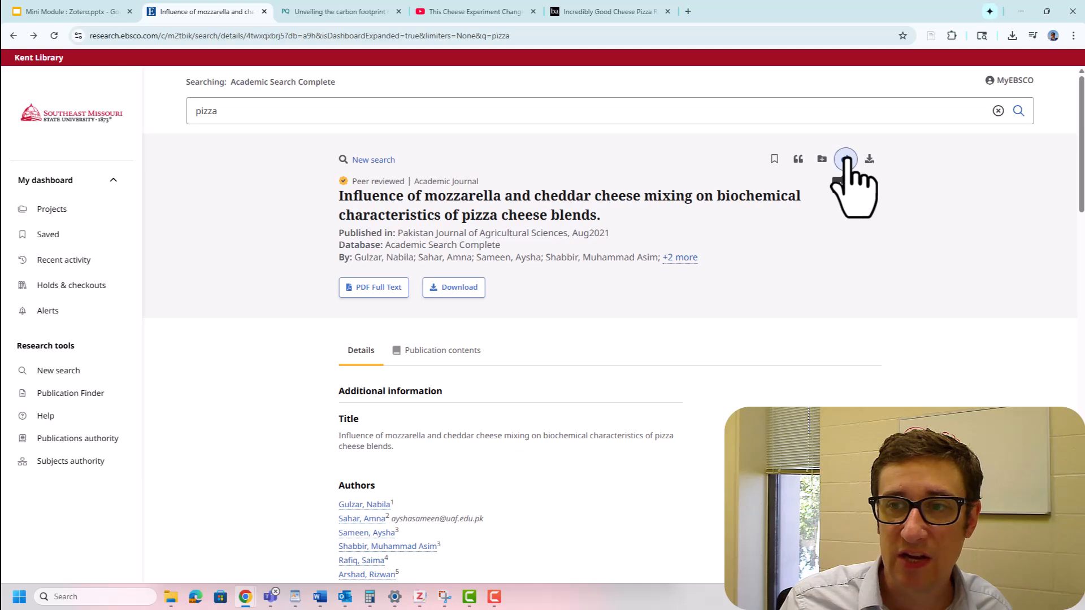
# - Create a shareable link for the mozzarella and cheddar pizza cheese article, copy it to the clipboard, and dismiss the sharing options
pyautogui.click(846, 160)
pyautogui.click(418, 406)
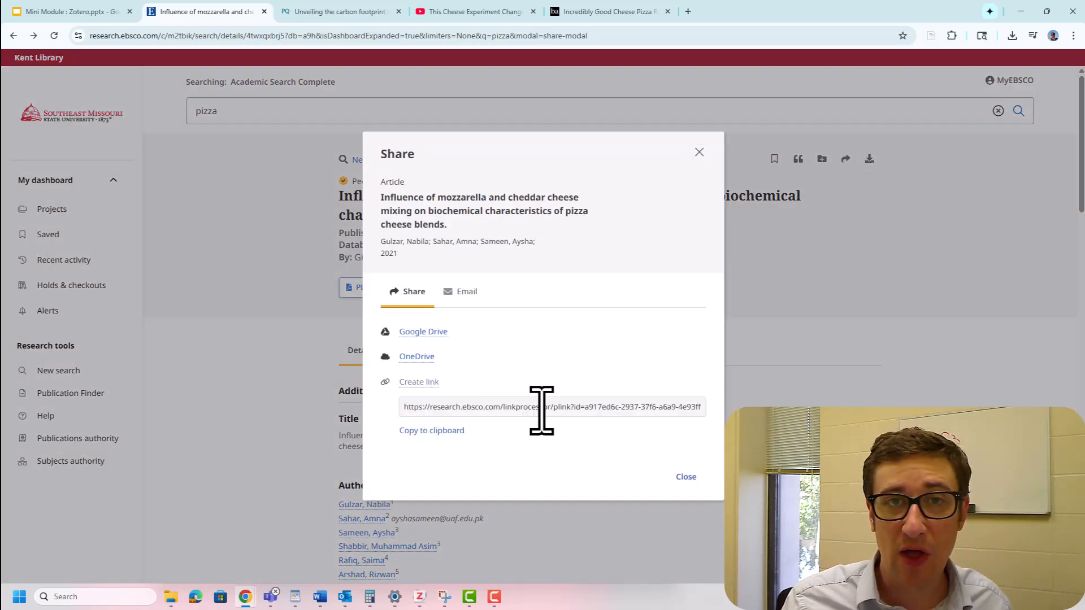
pyautogui.click(416, 434)
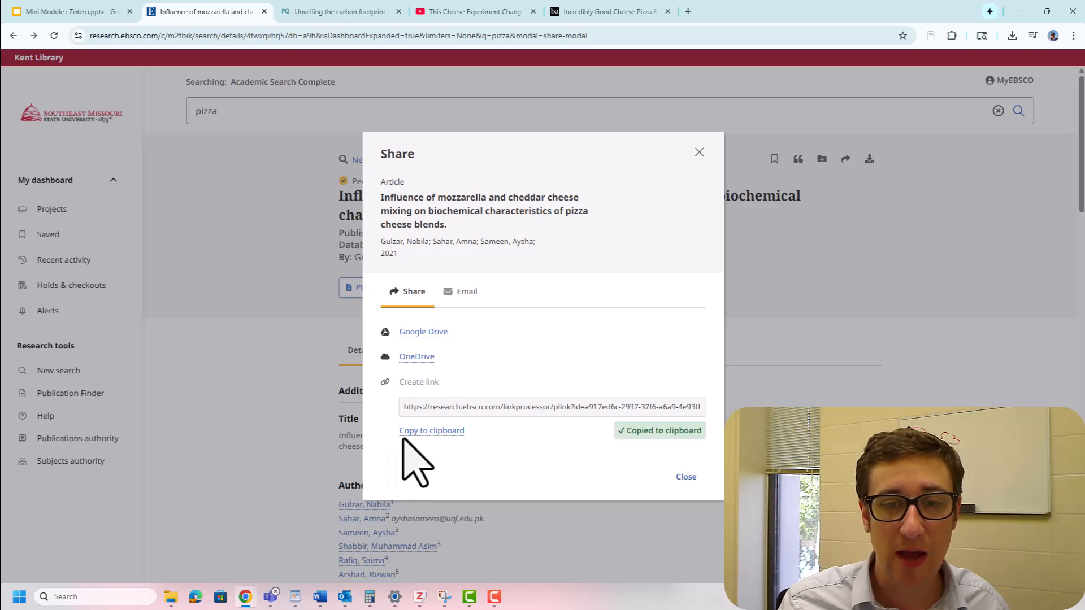
pyautogui.click(685, 486)
# - Copy the permanent URL of the ProQuest article on the carbon footprint of True Neapolitan Pizza and load it in the browser
pyautogui.click(299, 11)
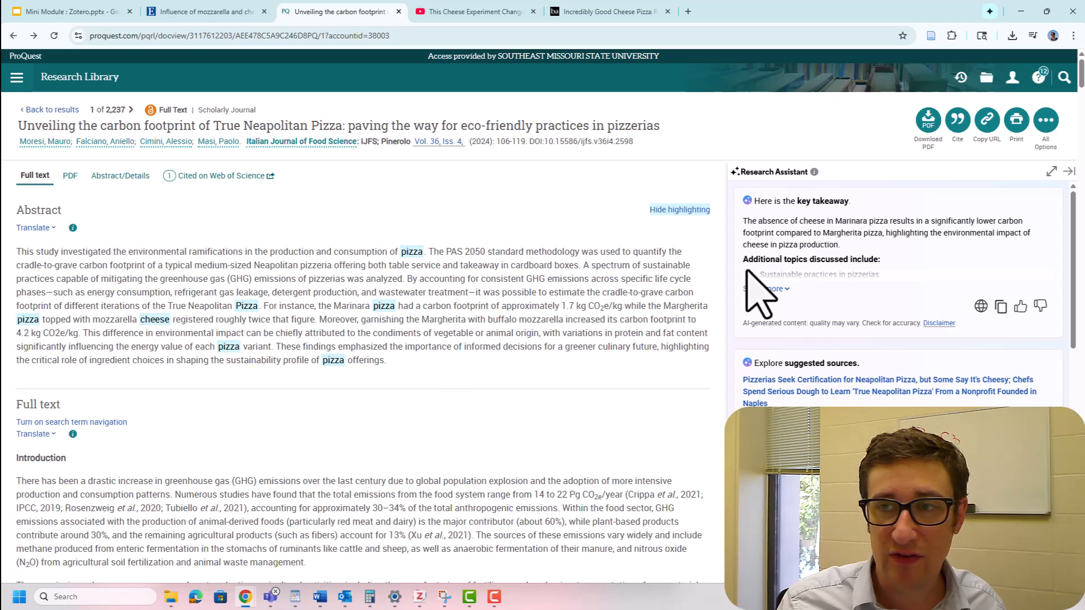
pyautogui.click(989, 136)
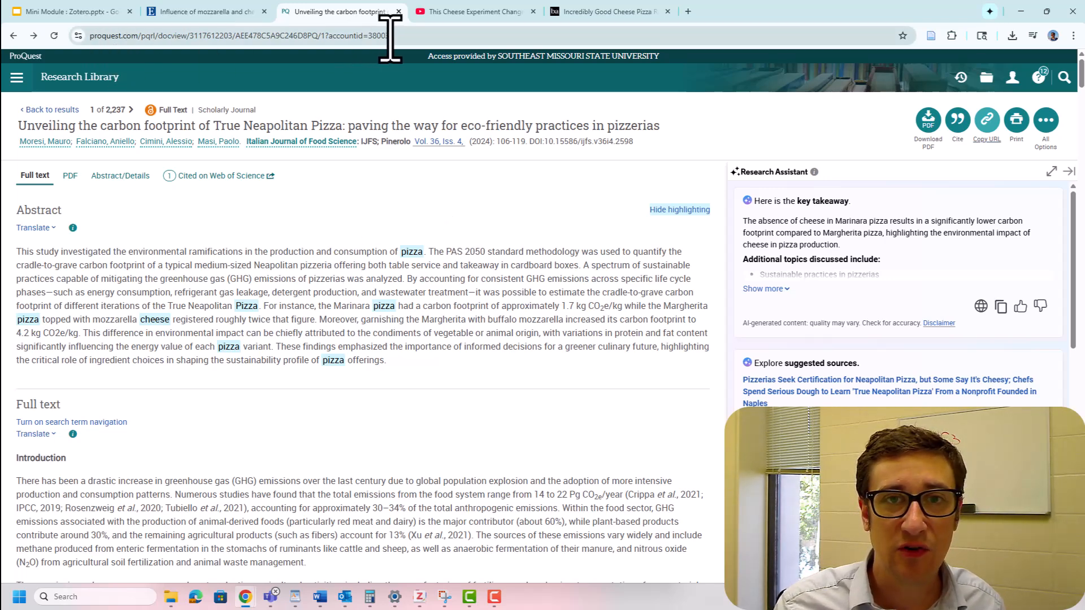
pyautogui.click(113, 37)
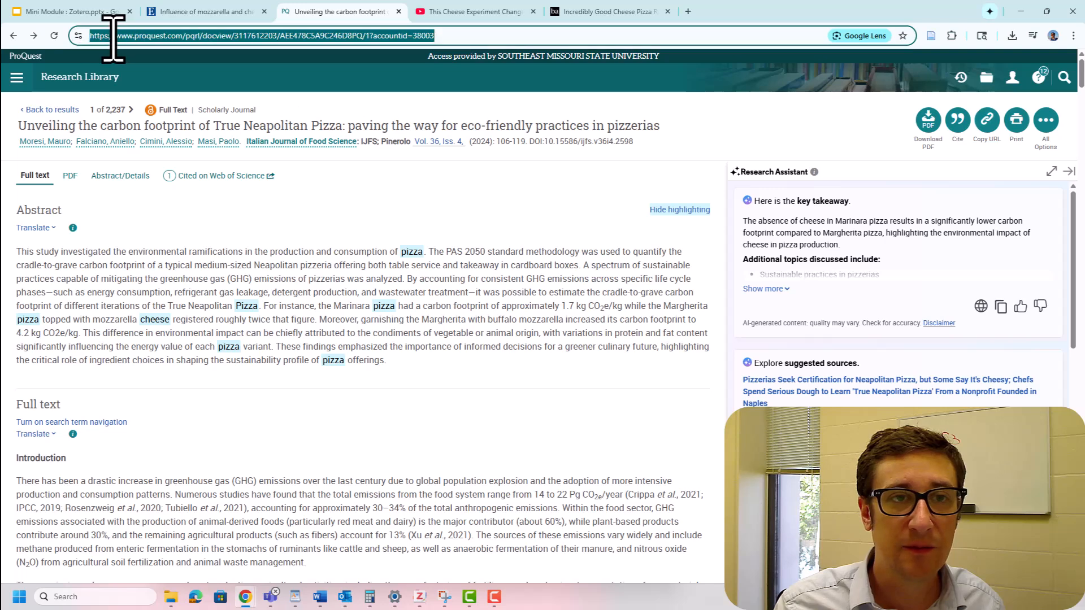
pyautogui.hotkey('ctrl', 'v')
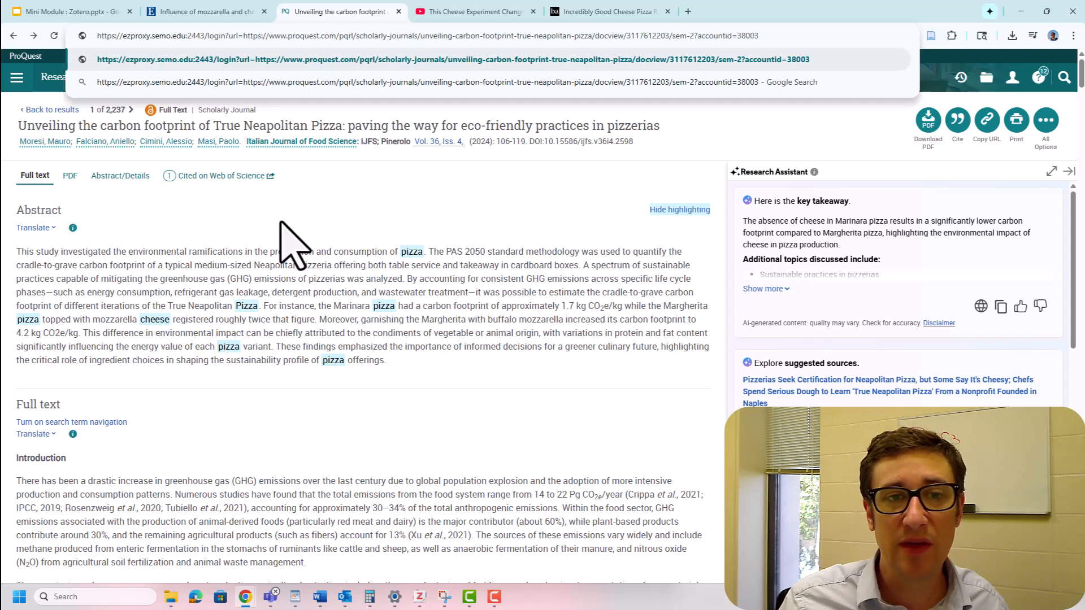
pyautogui.press('Return')
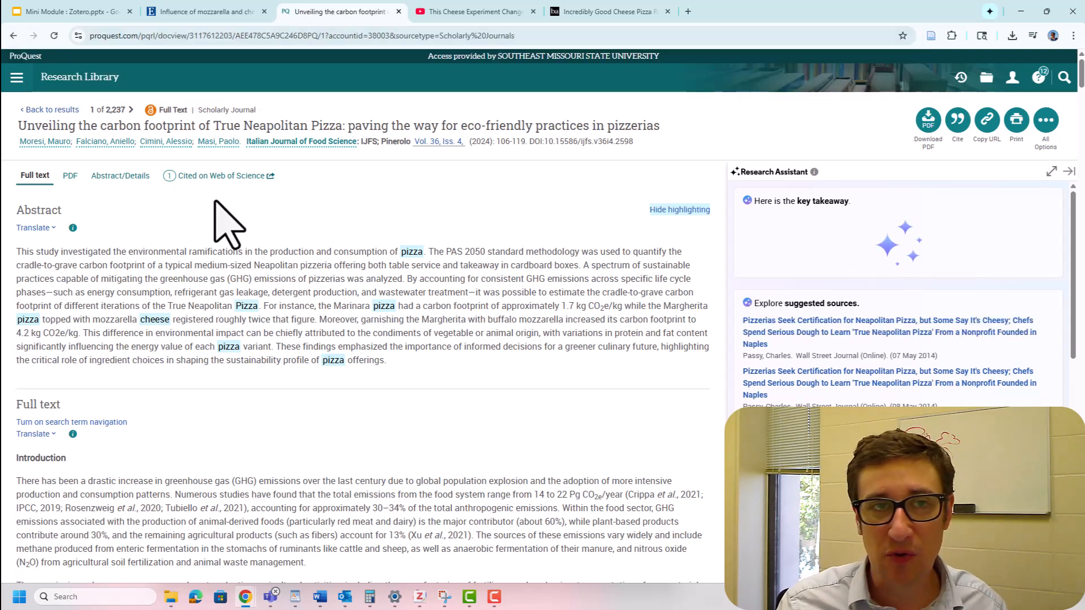
pyautogui.click(203, 11)
pyautogui.moveTo(338, 195); pyautogui.dragTo(455, 235)
pyautogui.click(444, 232)
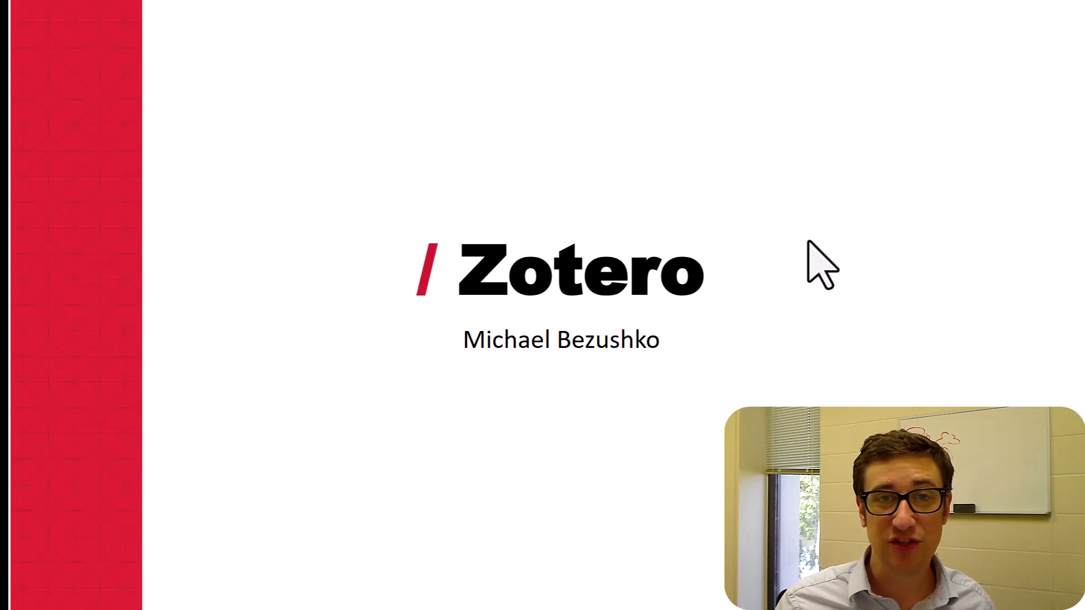
pyautogui.press('Right')
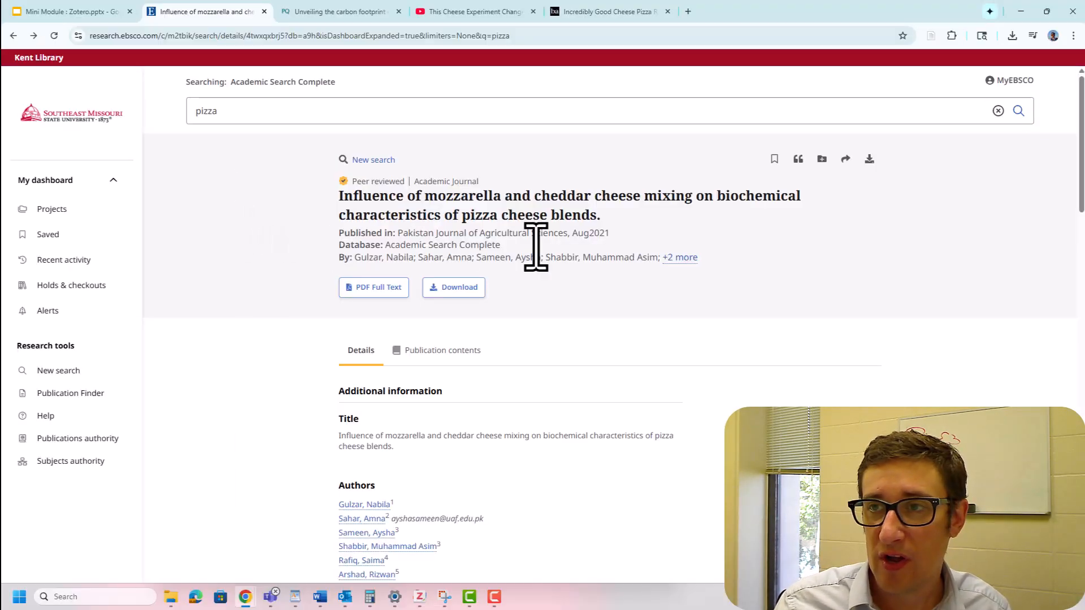
# - Save the EBSCO article on mozzarella and cheddar blending with Zotero Connector, using PIzza as the destination collection
pyautogui.click(952, 36)
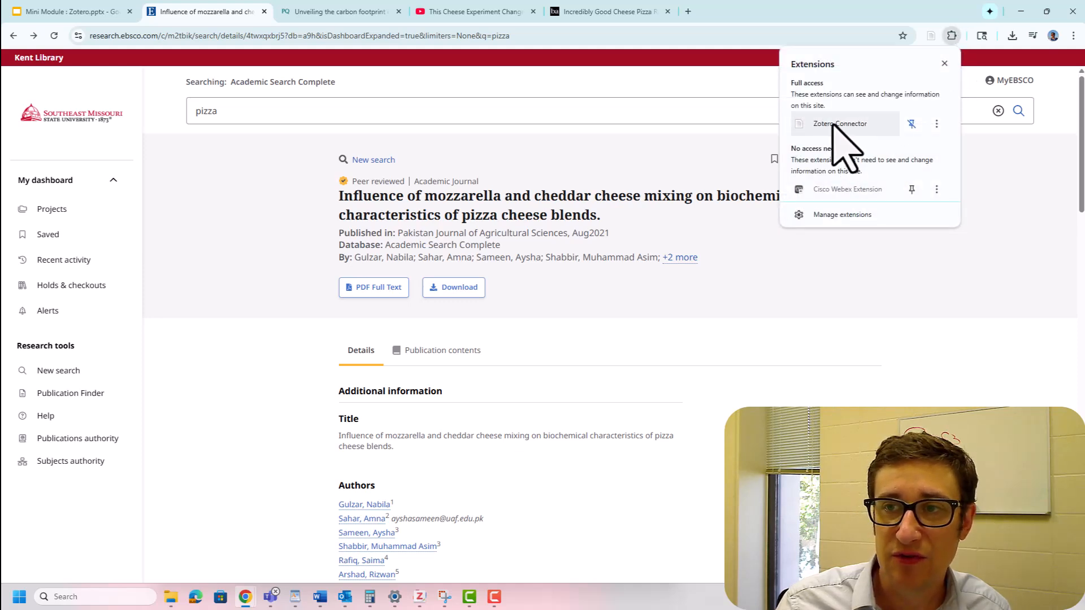
pyautogui.click(964, 370)
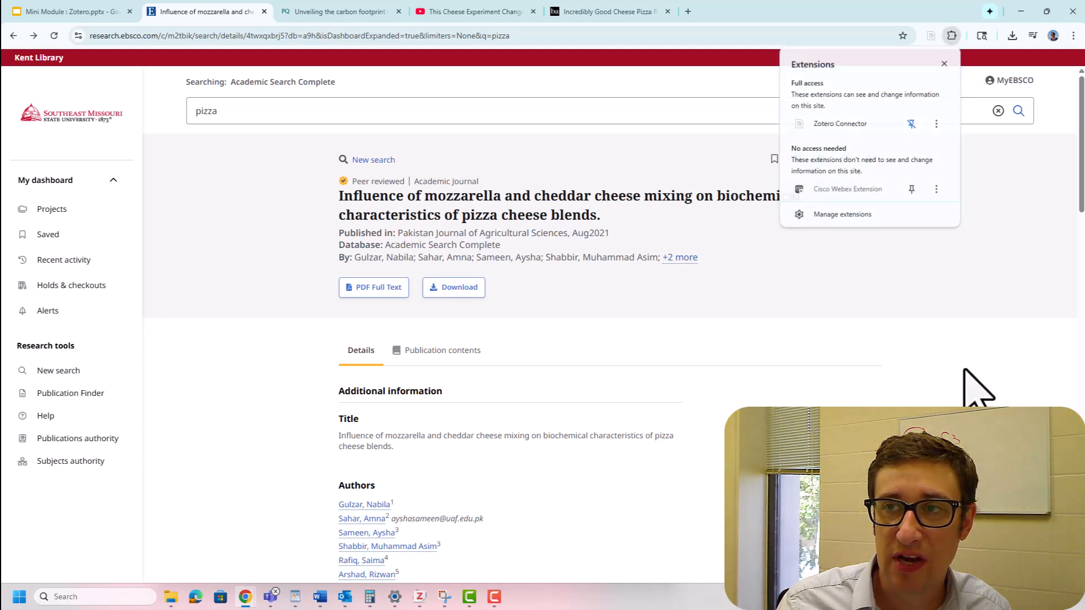
pyautogui.click(933, 38)
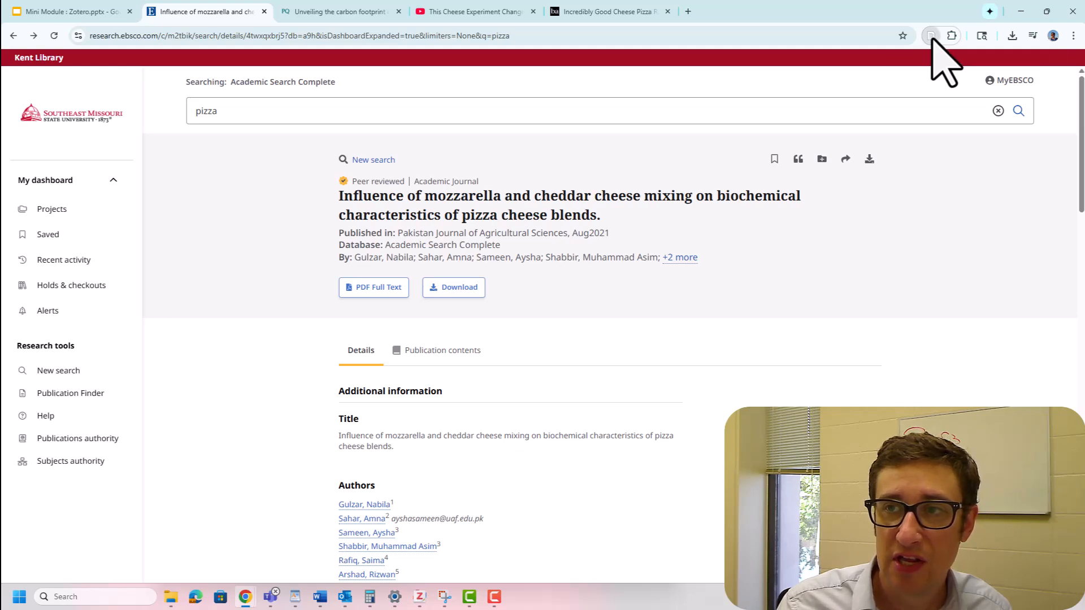
pyautogui.click(943, 75)
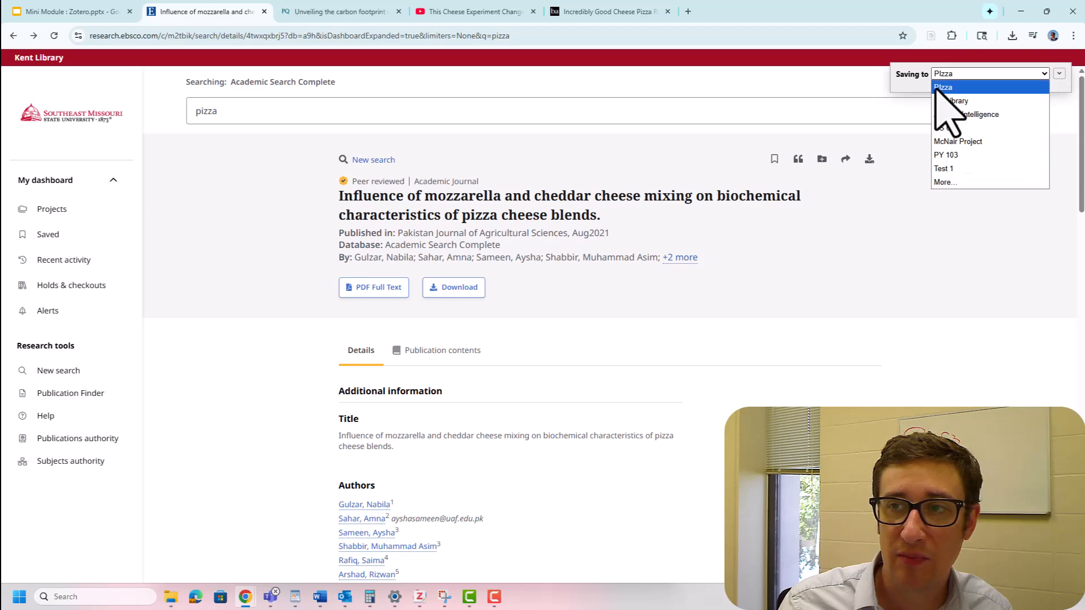
pyautogui.click(912, 82)
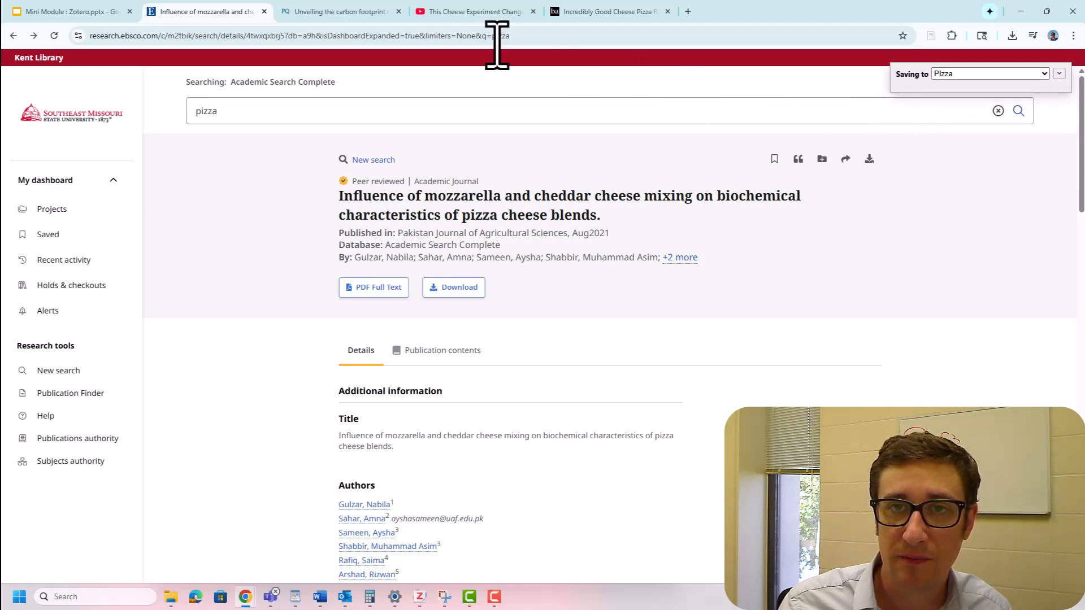
# - Save the ProQuest carbon footprint article to the PIzza collection with Zotero Connector and switch to a maximized Zotero window
pyautogui.click(322, 11)
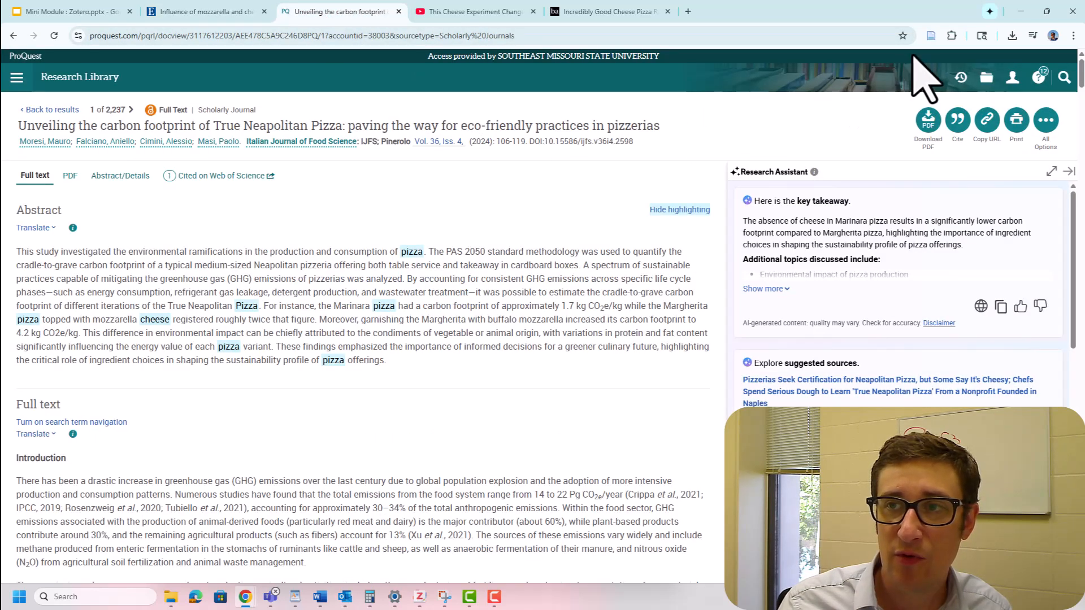
pyautogui.click(932, 35)
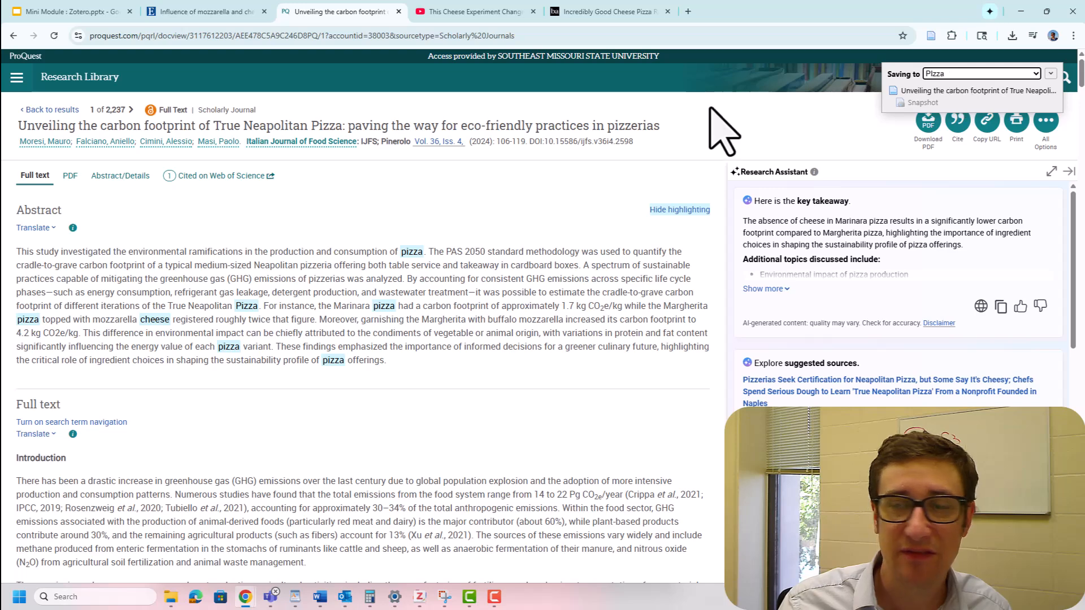
pyautogui.hotkey('alt', 'Tab')
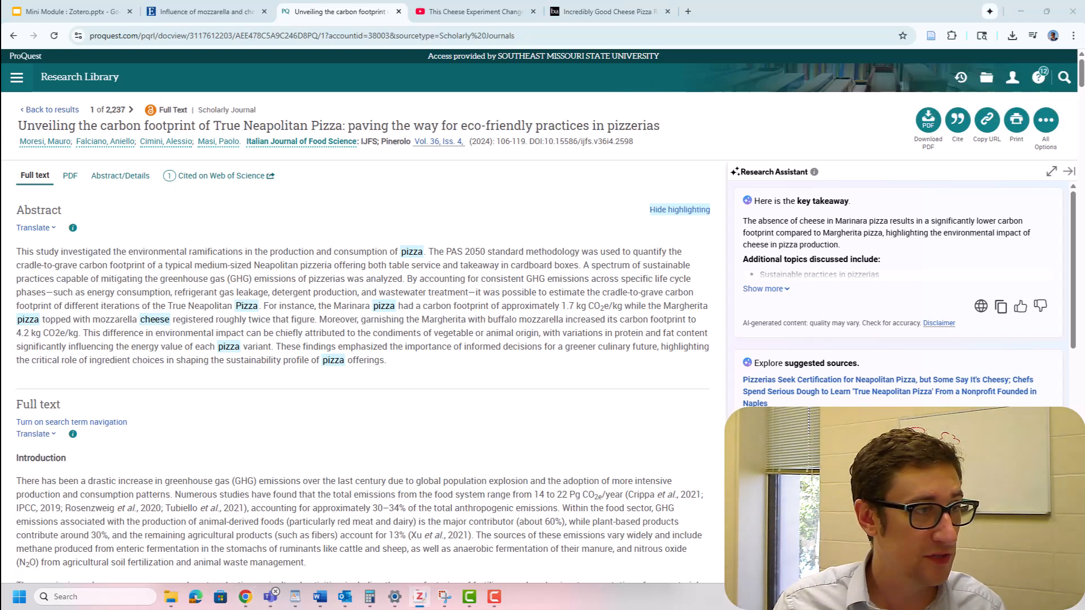
pyautogui.moveTo(0, 164); pyautogui.dragTo(551, 137)
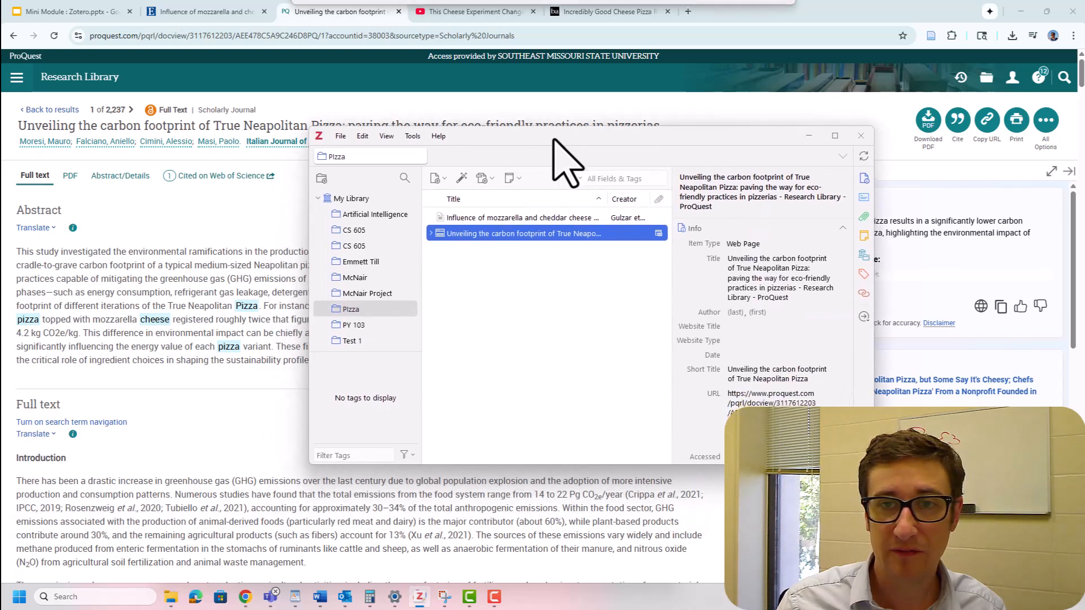
pyautogui.click(835, 135)
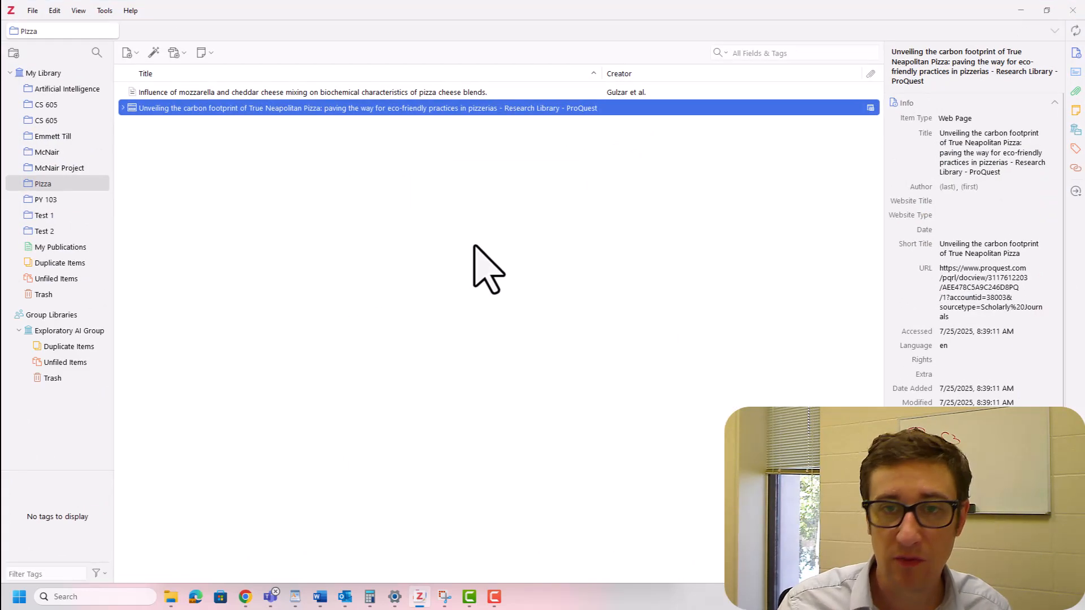
# - Review the citation details of the mozzarella and cheddar article, open its source web page, and return to the library
pyautogui.click(258, 93)
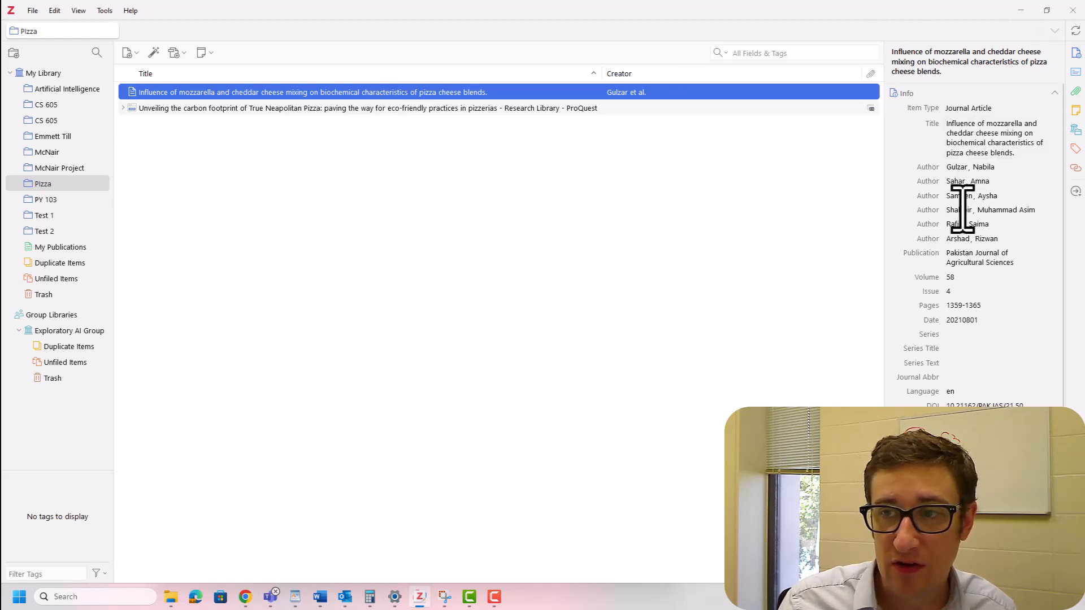
pyautogui.scroll(-3, 968, 318)
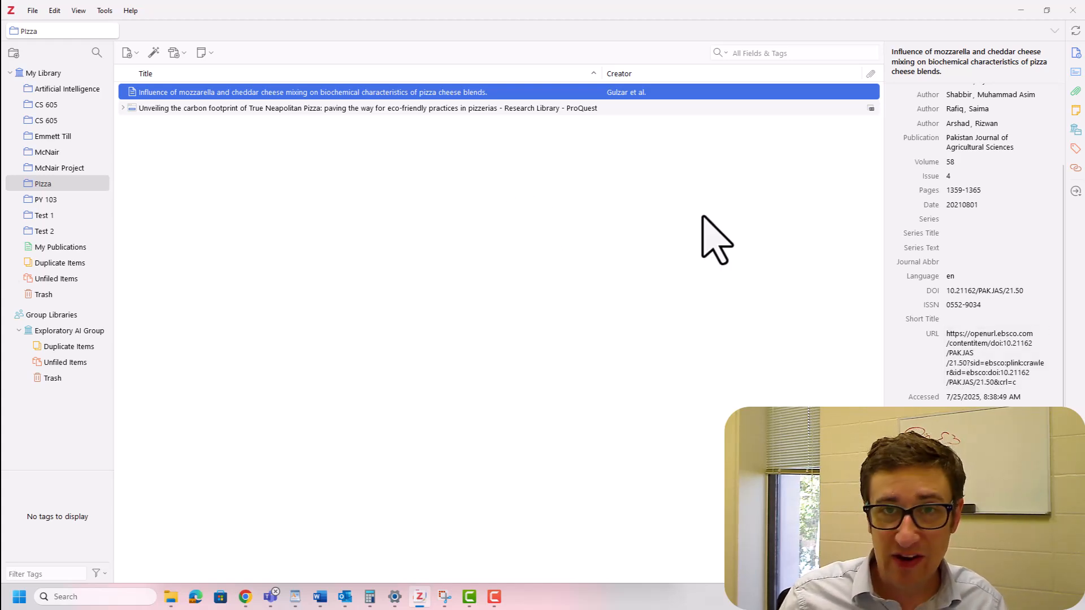
pyautogui.doubleClick(508, 94)
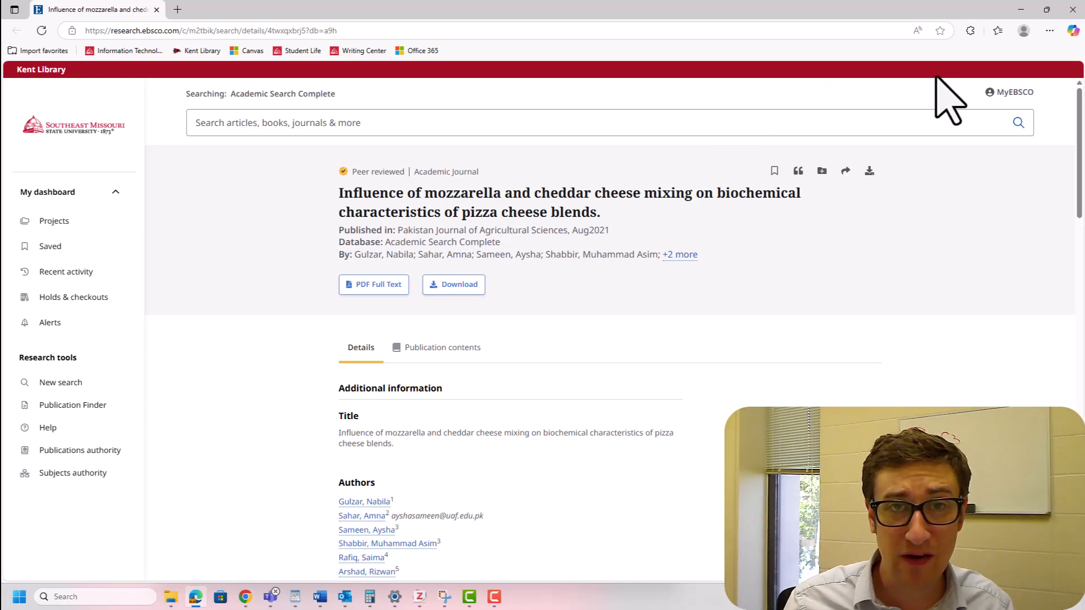
pyautogui.click(1073, 9)
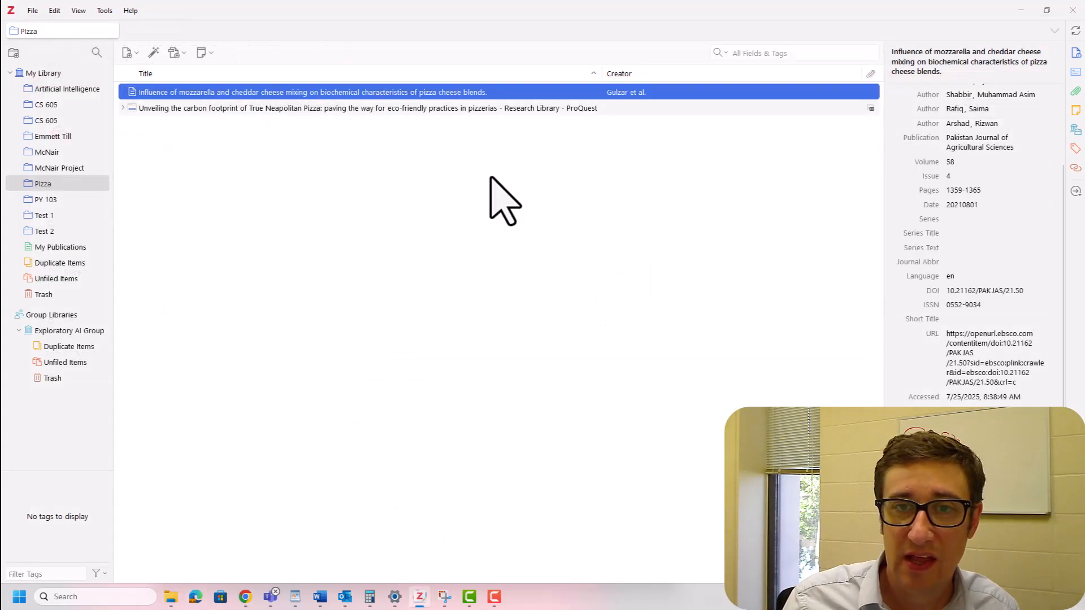
# - Check the item details of the carbon footprint article, open its saved snapshot for reading, and close the snapshot
pyautogui.click(374, 111)
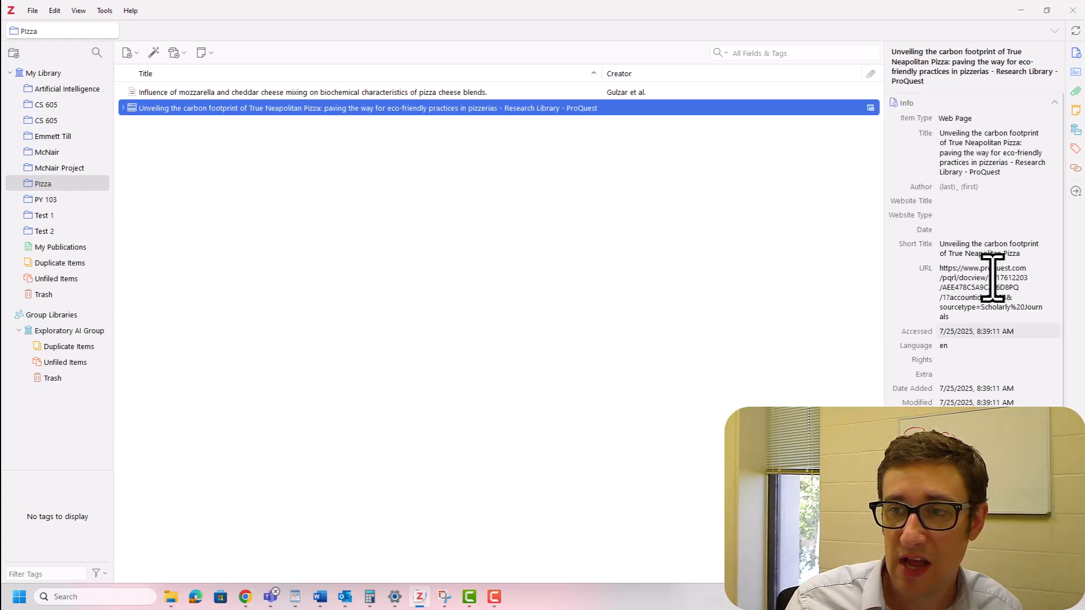
pyautogui.doubleClick(472, 108)
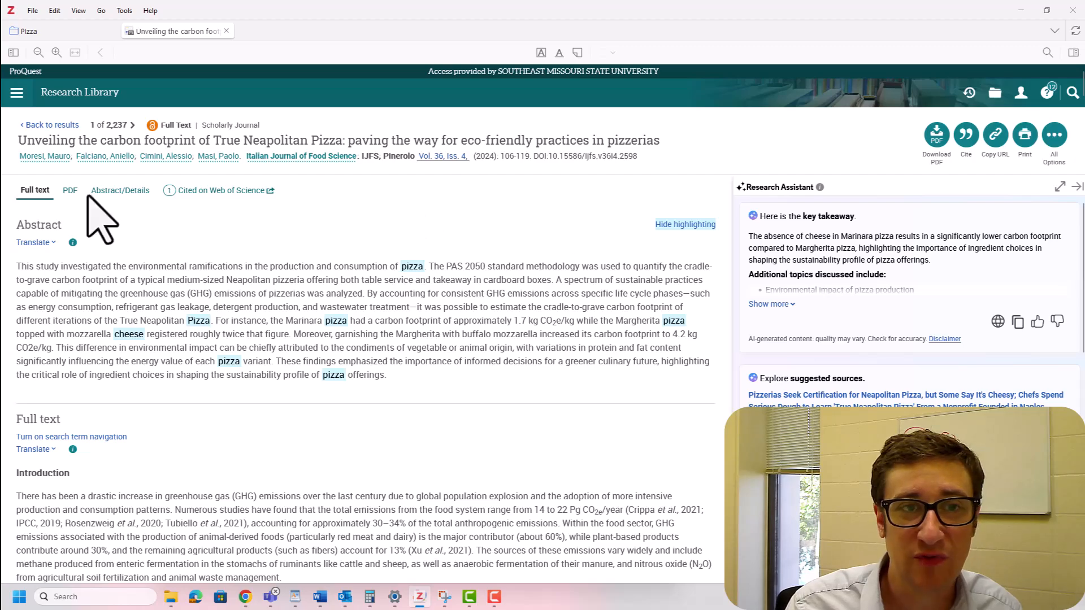
pyautogui.scroll(-10, 388, 281)
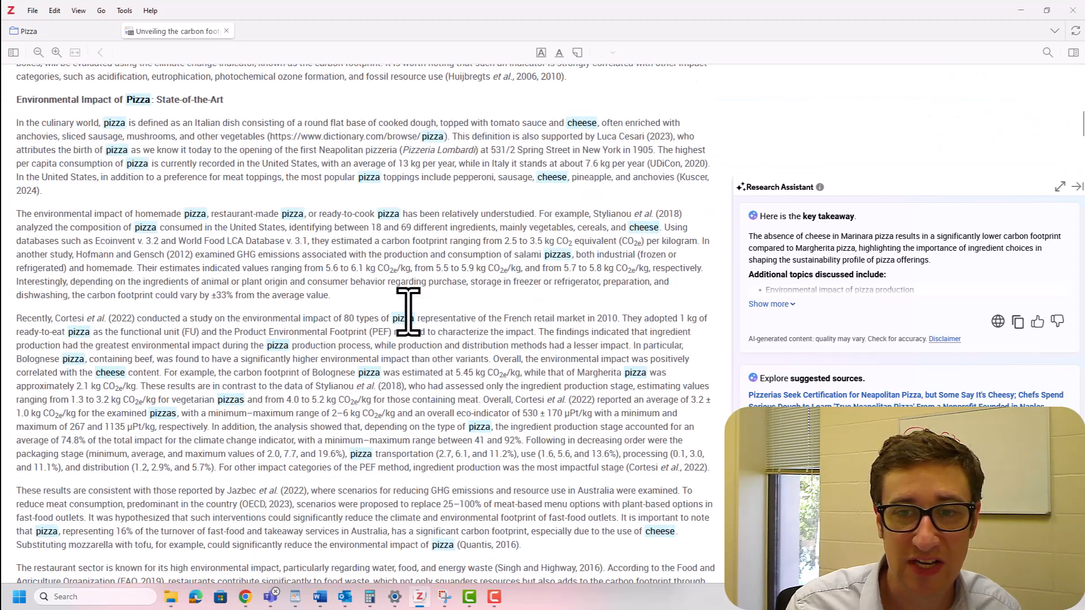
pyautogui.scroll(12, 407, 310)
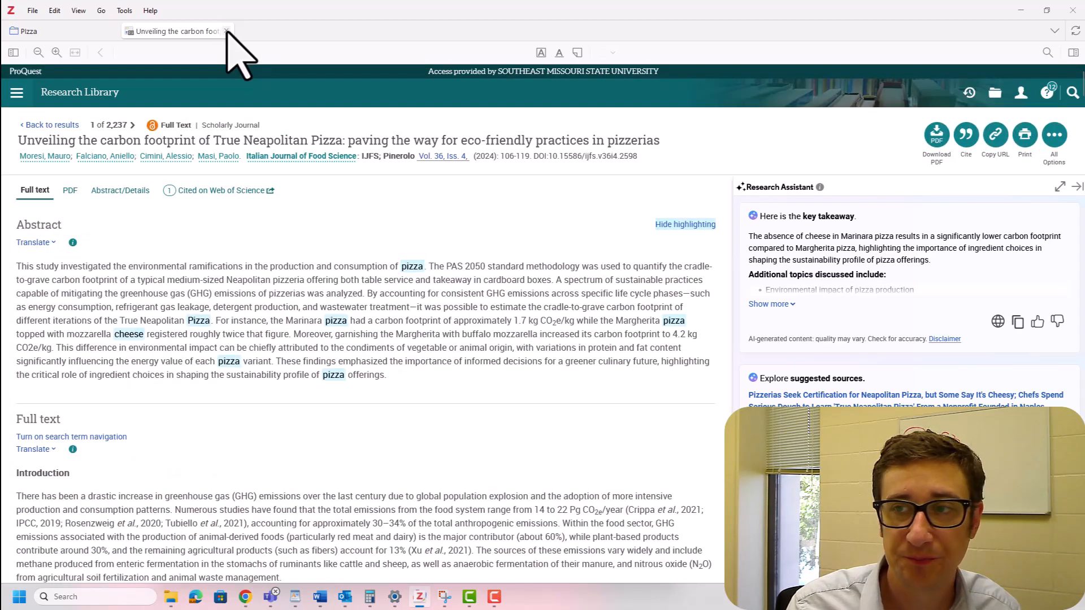
pyautogui.click(226, 31)
# - Add a note reading "Useful information about the cheese" to the carbon footprint article
pyautogui.scroll(-5, 964, 375)
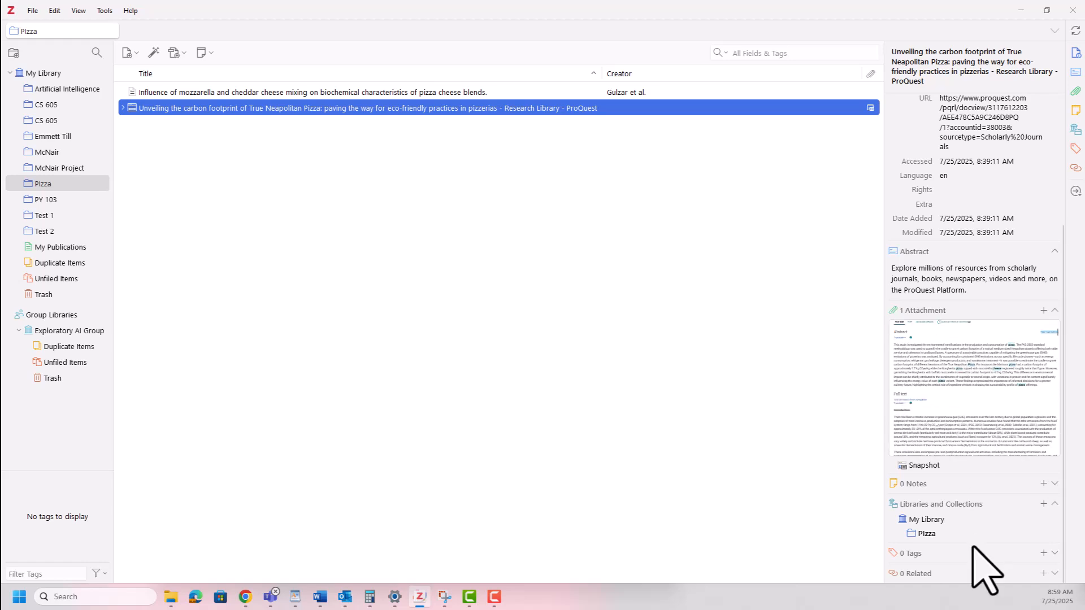
pyautogui.click(1043, 485)
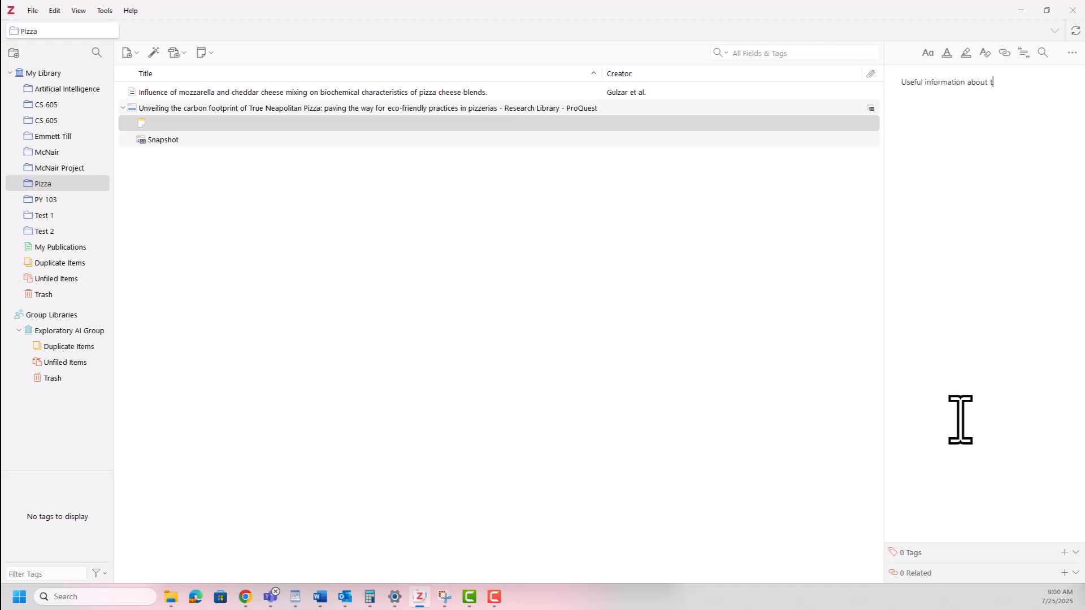
pyautogui.write('Useful information about the cheese')
pyautogui.click(532, 326)
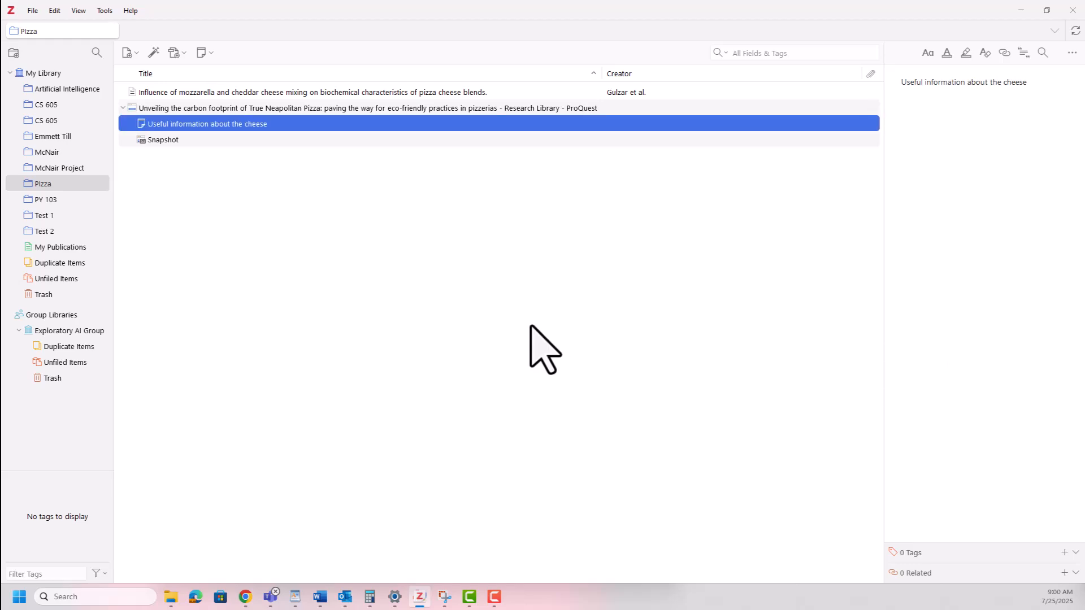
# - Look over the carbon footprint article and its attached cheese note in the PIzza collection
pyautogui.click(237, 107)
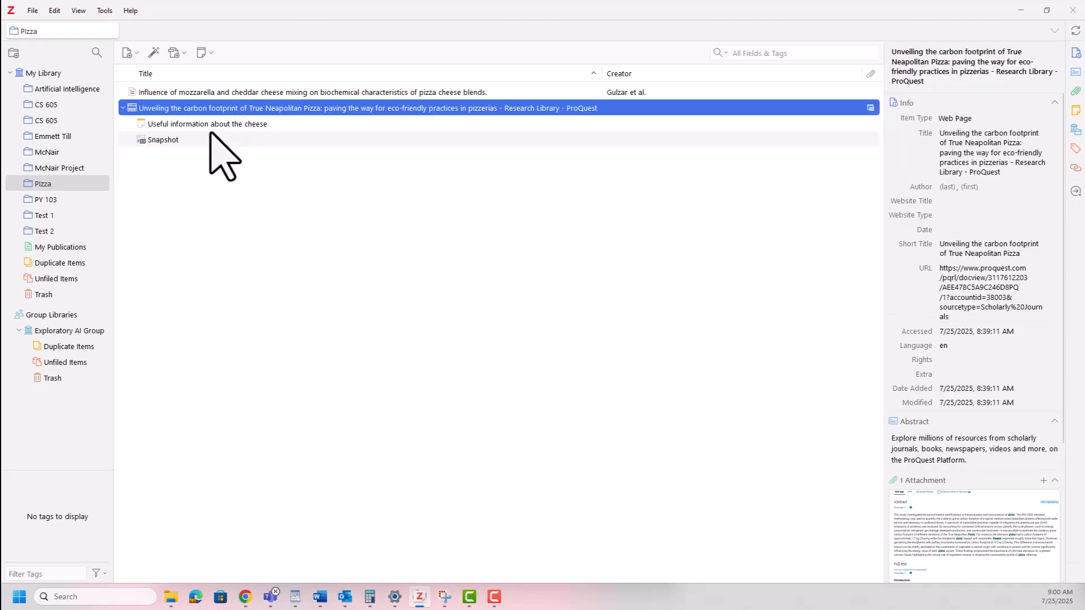
pyautogui.click(221, 96)
pyautogui.click(229, 114)
pyautogui.click(229, 120)
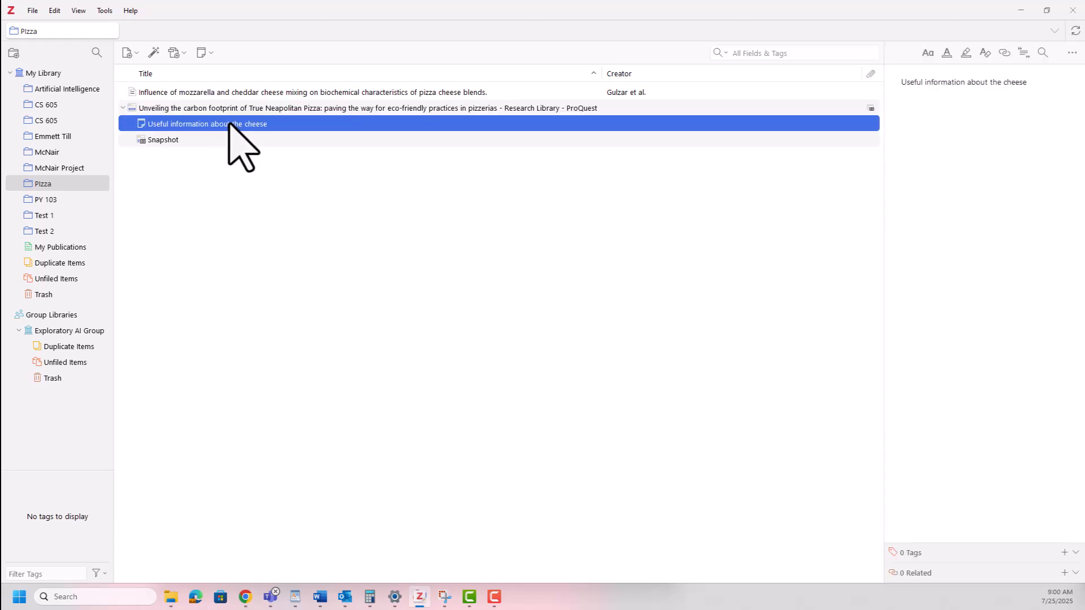
pyautogui.click(221, 109)
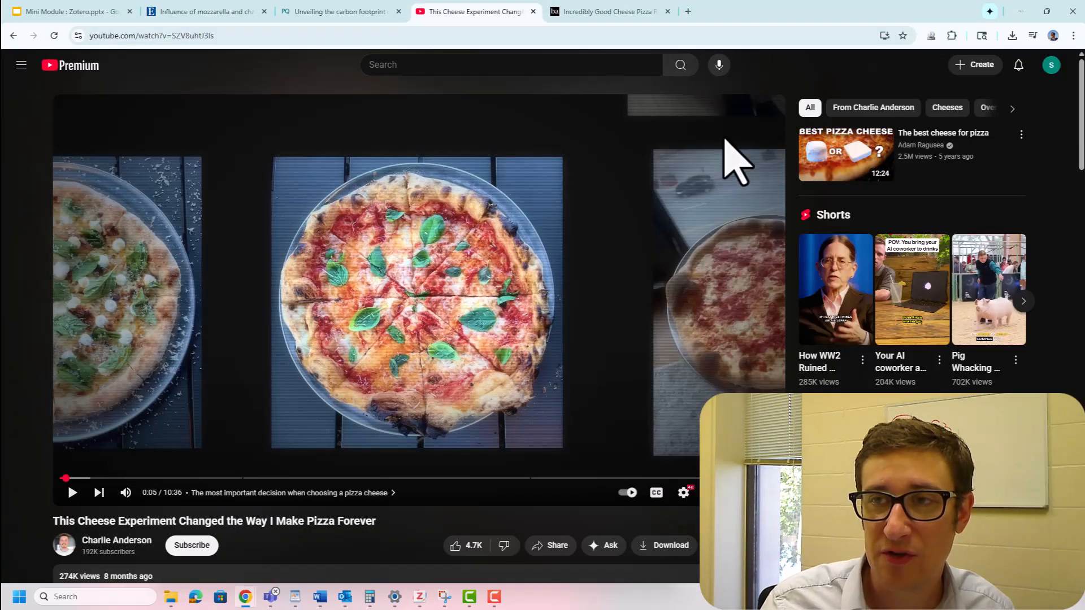
# - Save the YouTube cheese experiment video to the PIzza collection with Zotero Connector and bring up the Bon Appétit pizza recipe page
pyautogui.click(932, 36)
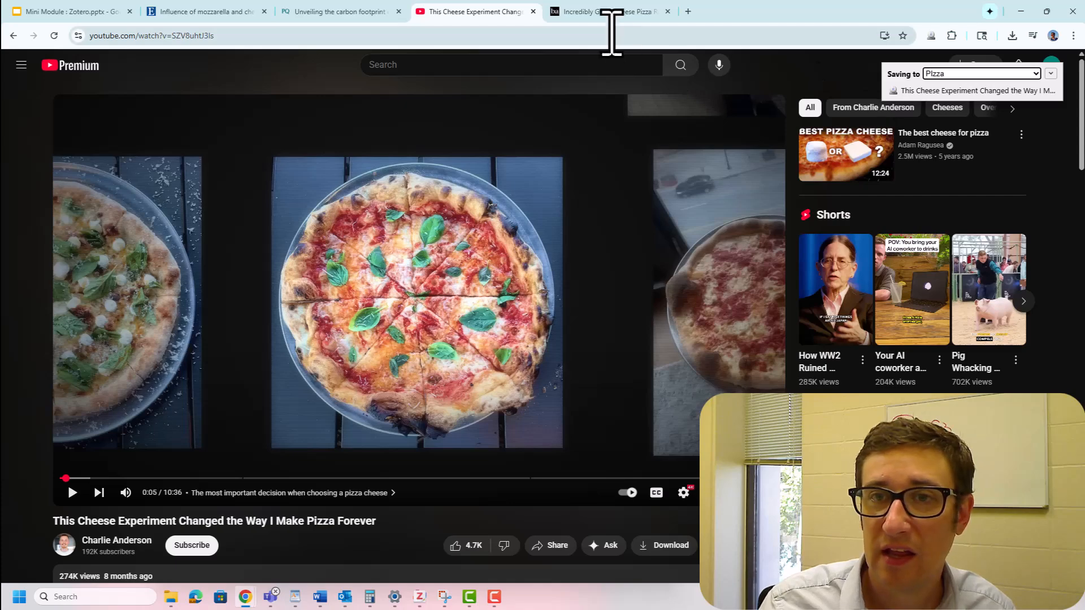
pyautogui.click(614, 14)
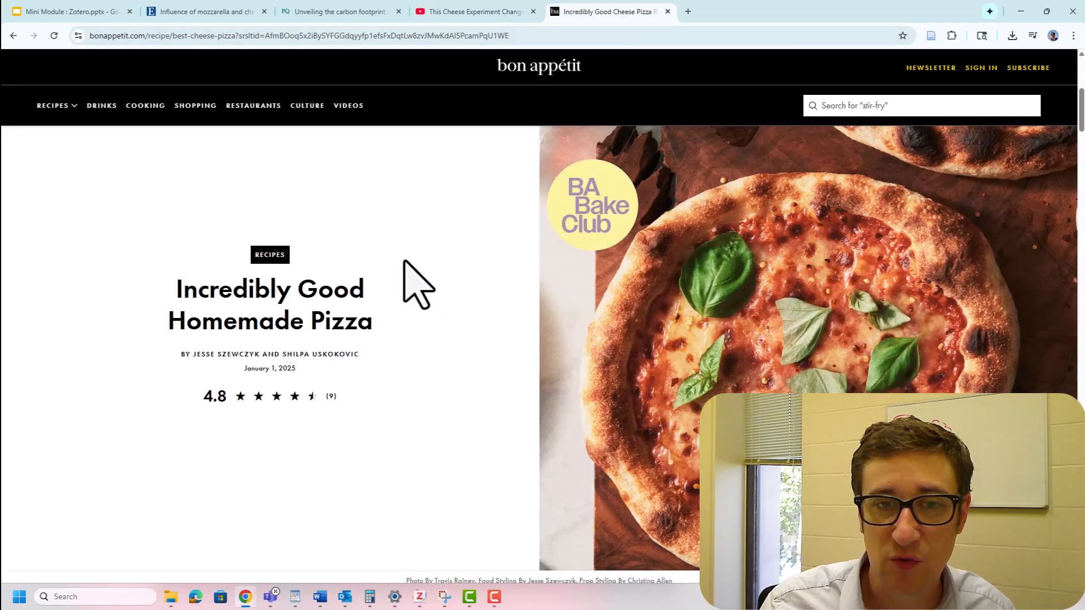
# - Save the Bon Appétit homemade pizza recipe page to the PIzza collection with Zotero Connector and bring up Zotero maximized
pyautogui.scroll(-8, 416, 286)
pyautogui.scroll(7, 405, 310)
pyautogui.scroll(-1, 419, 322)
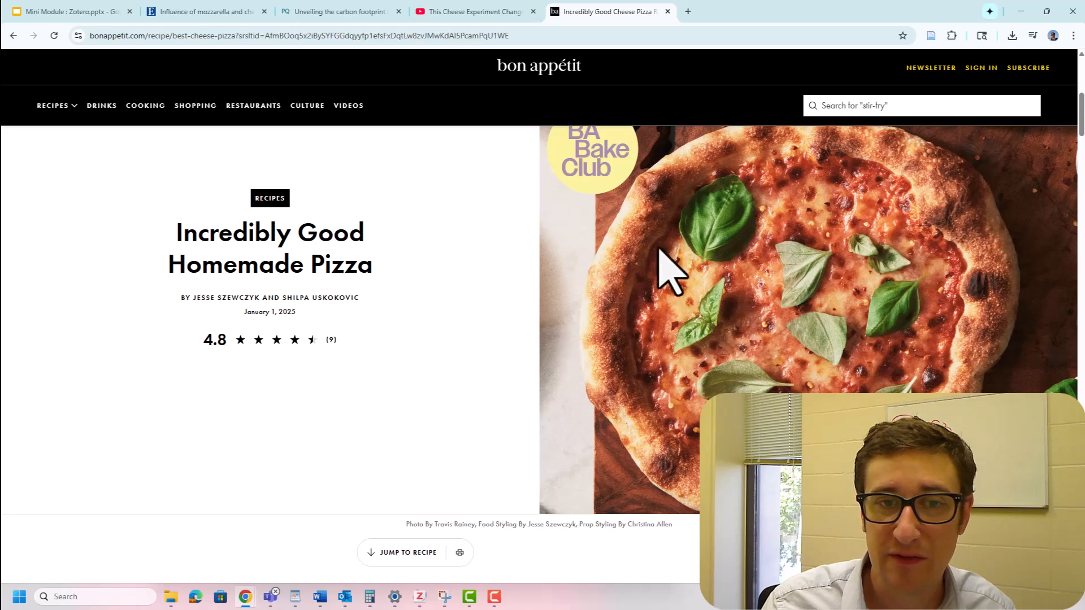
pyautogui.click(932, 36)
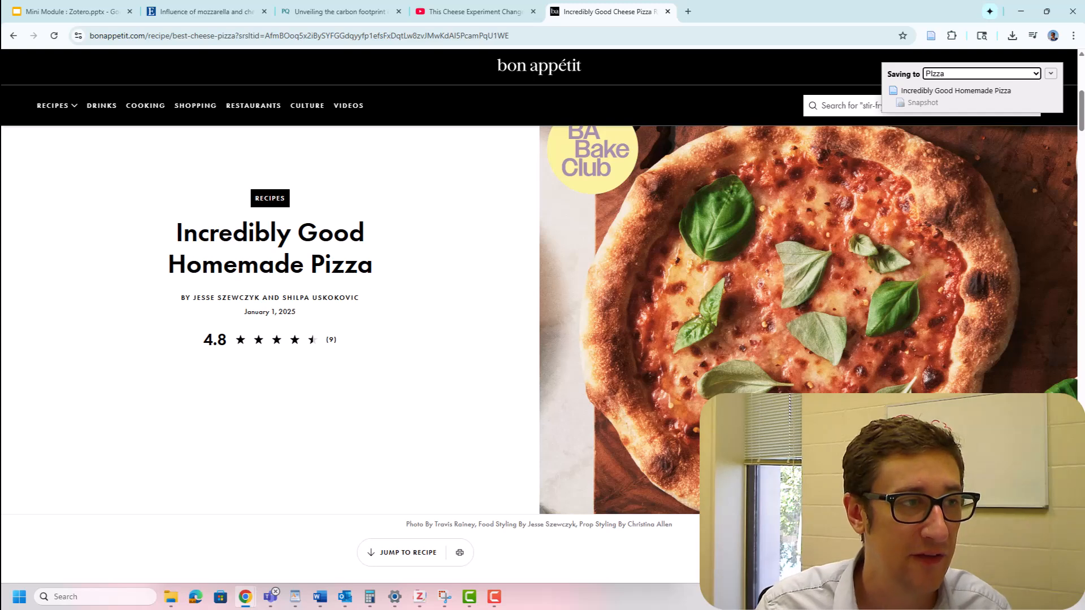
pyautogui.moveTo(1, 128); pyautogui.dragTo(536, 116)
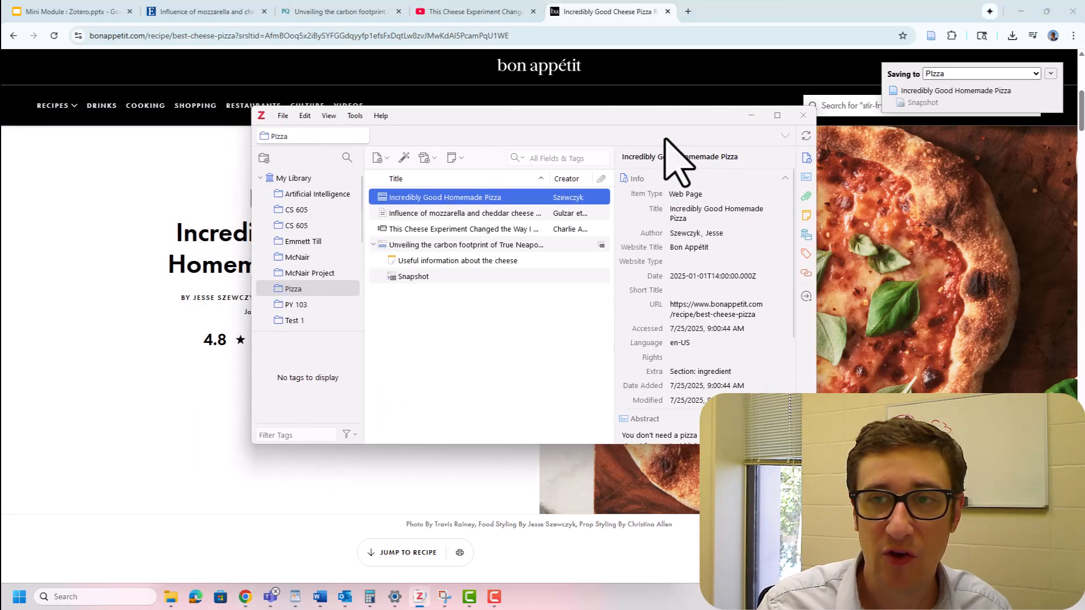
pyautogui.click(777, 115)
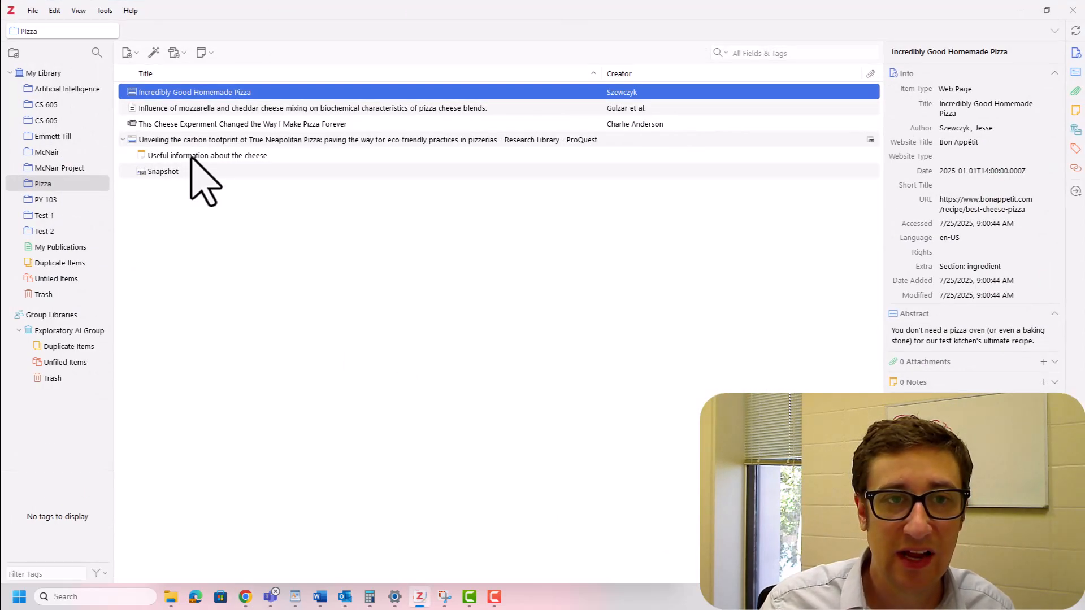
# - Collapse the carbon footprint article's child items and review the item details and snapshot preview of Incredibly Good Homemade Pizza
pyautogui.click(123, 140)
pyautogui.click(186, 125)
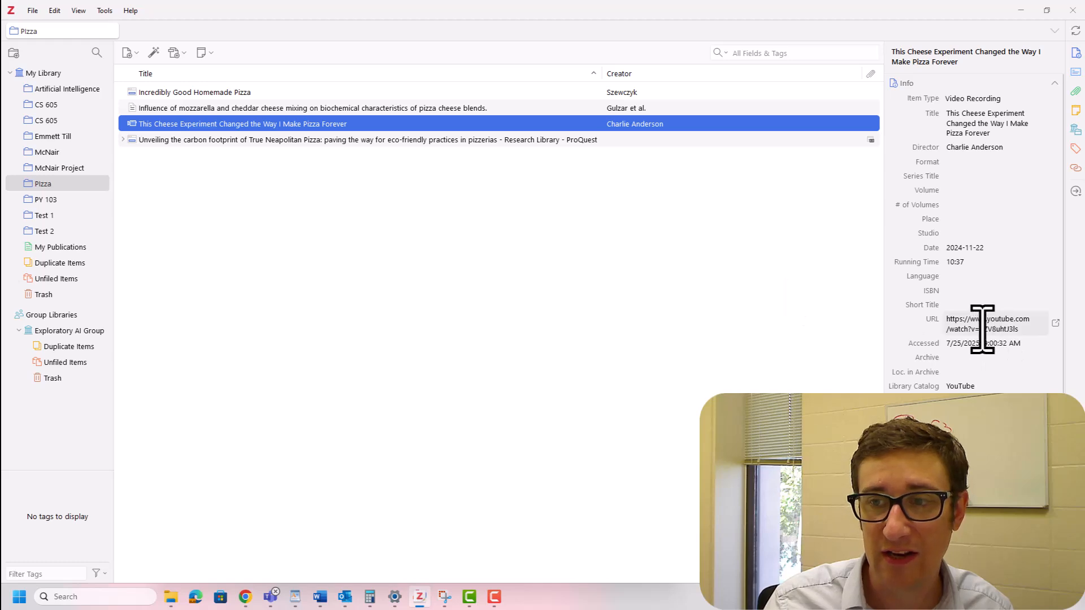
pyautogui.click(243, 92)
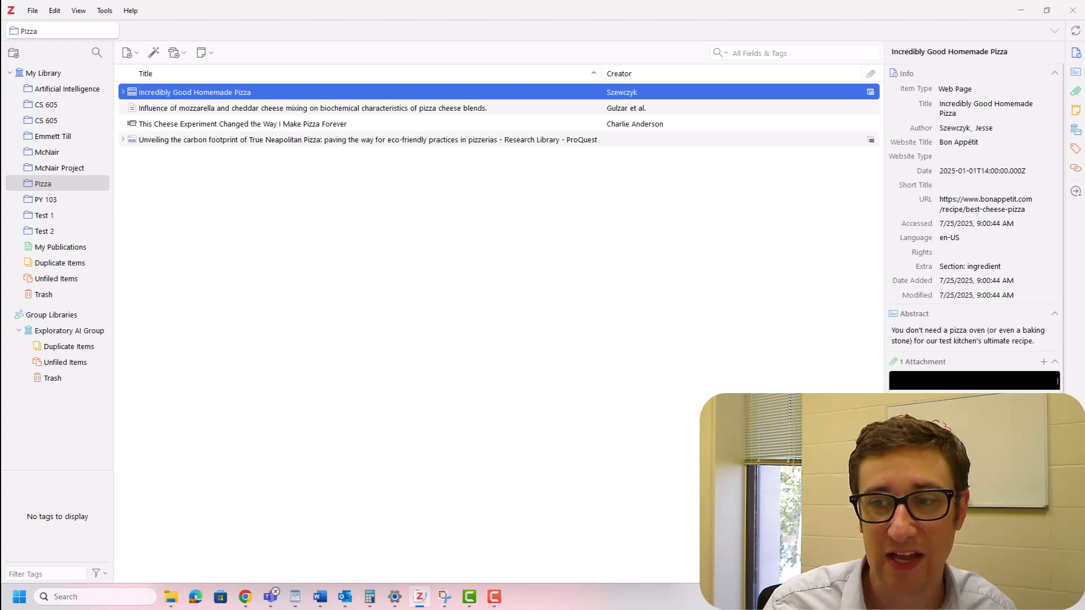
pyautogui.scroll(-10, 1015, 461)
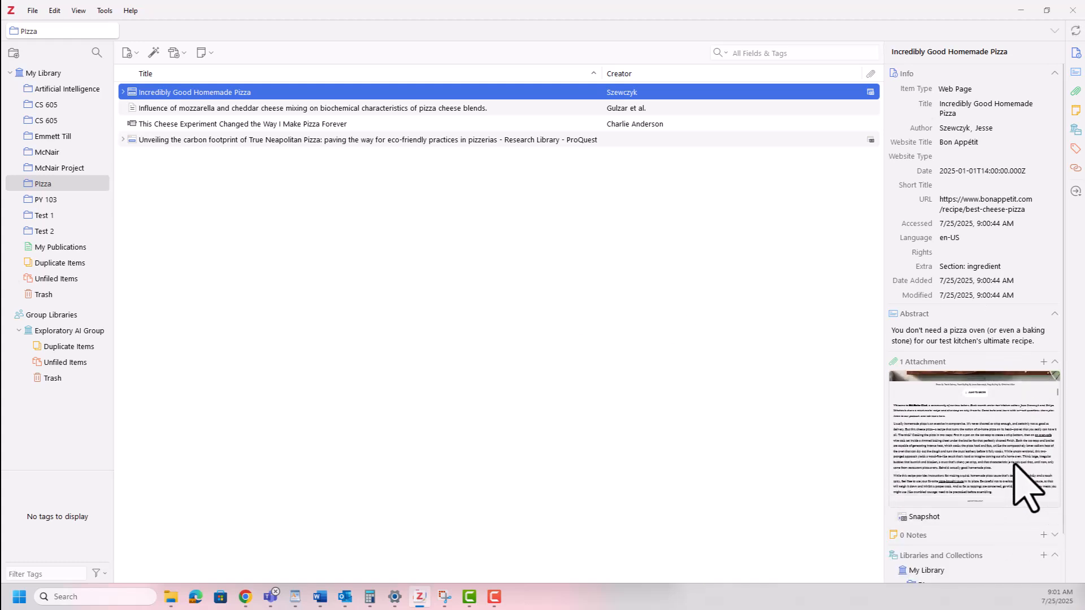
pyautogui.scroll(10, 1009, 461)
pyautogui.scroll(-1, 986, 483)
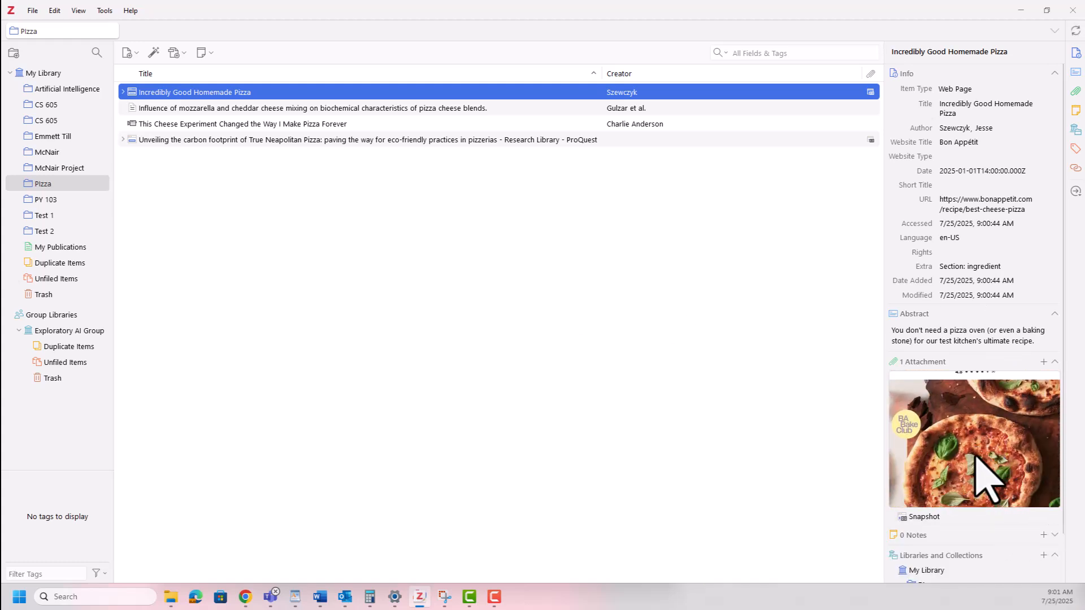
pyautogui.scroll(-10, 987, 481)
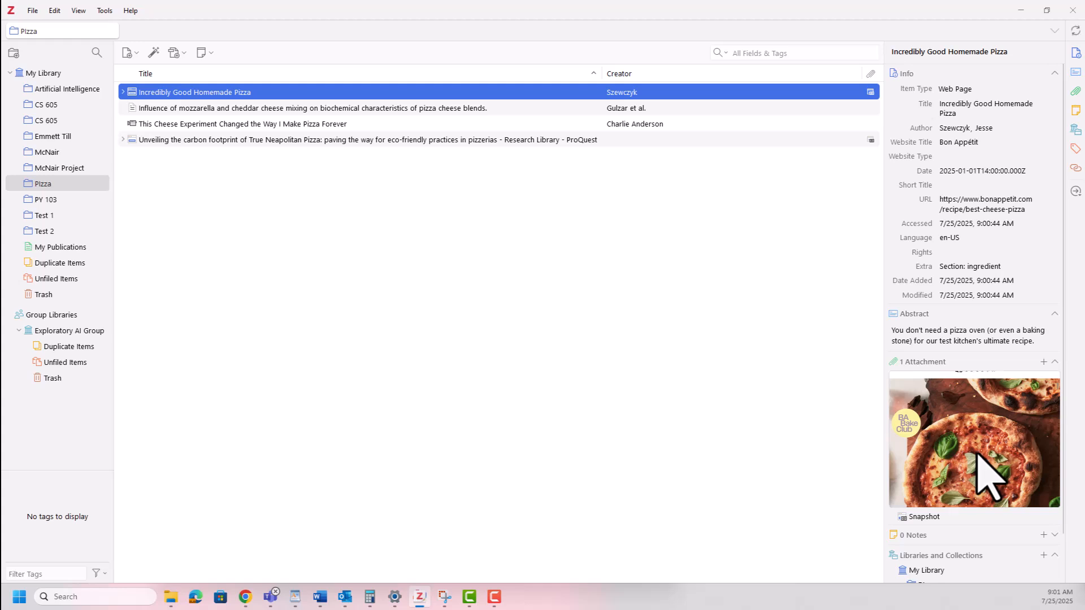
pyautogui.scroll(10, 978, 458)
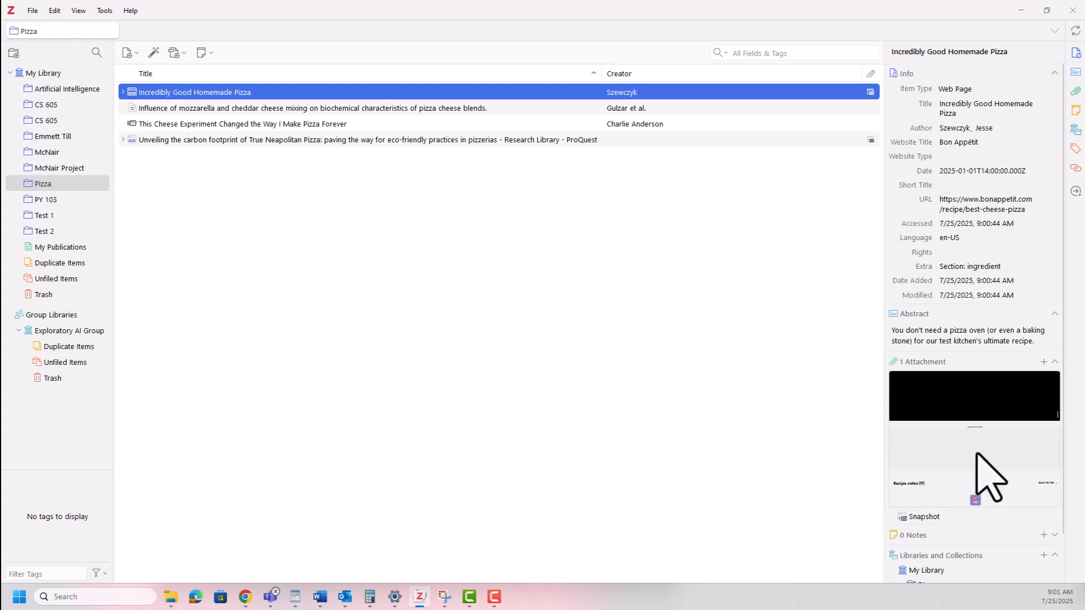
# - Review the carbon footprint article's item details and snapshot preview, and compare them with the cheese experiment video's details
pyautogui.click(243, 139)
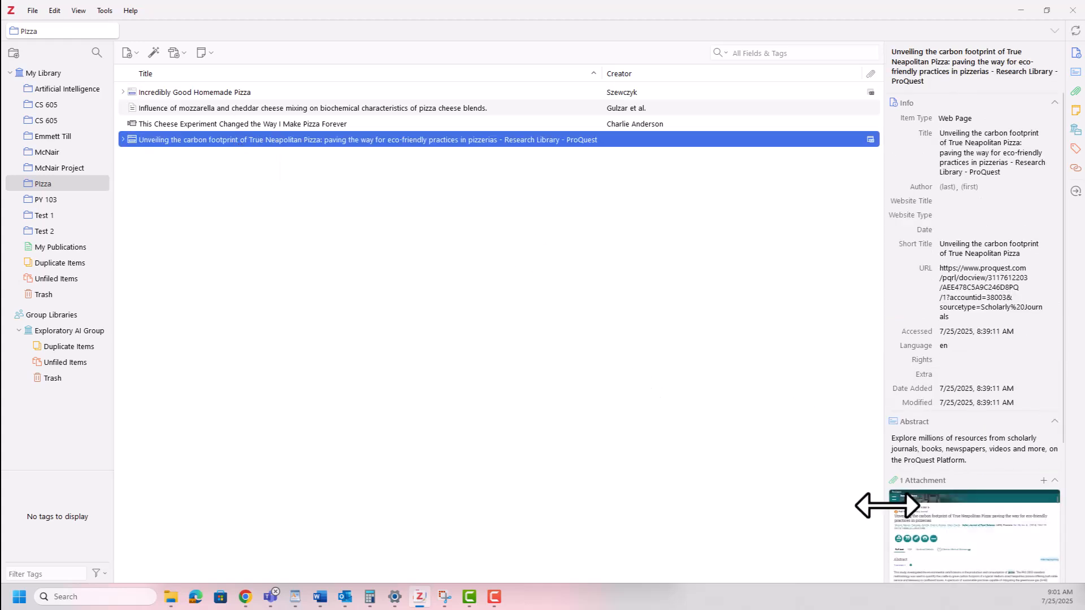
pyautogui.scroll(-1, 991, 356)
pyautogui.scroll(-2, 990, 356)
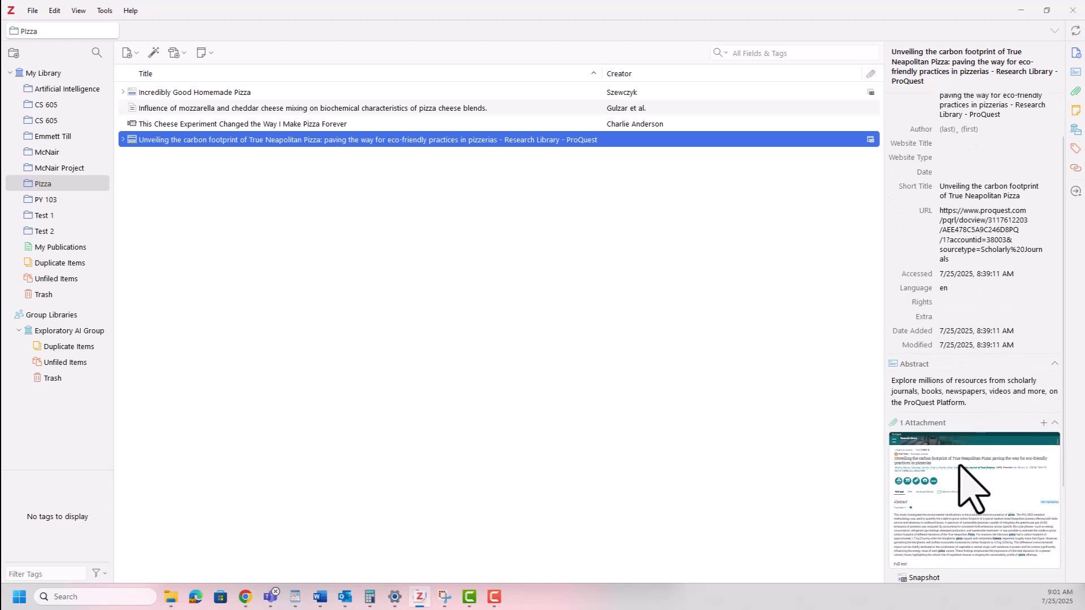
pyautogui.scroll(-10, 1006, 490)
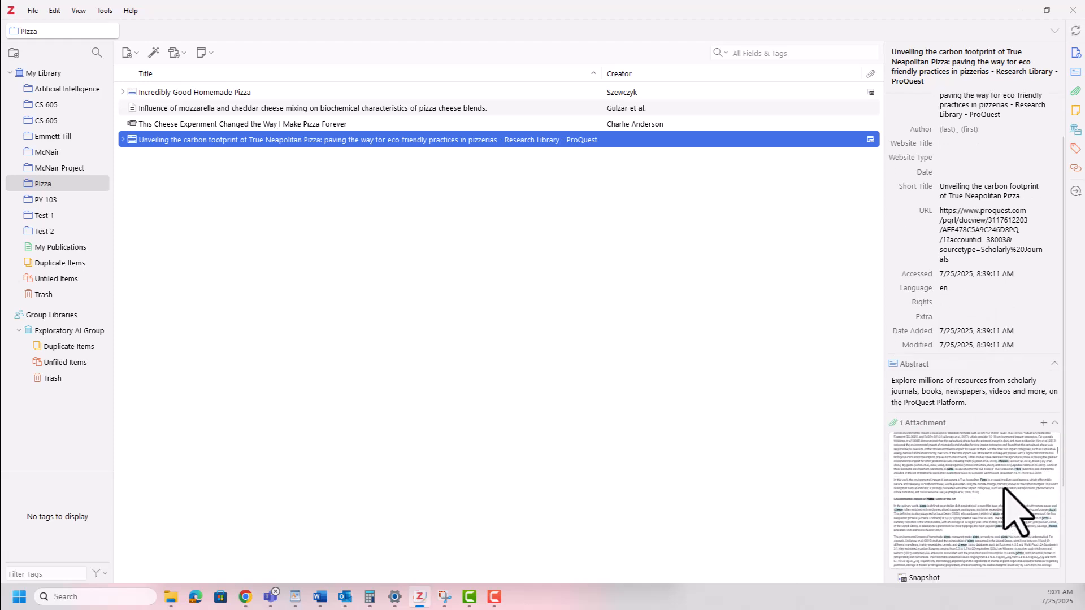
pyautogui.scroll(10, 1017, 512)
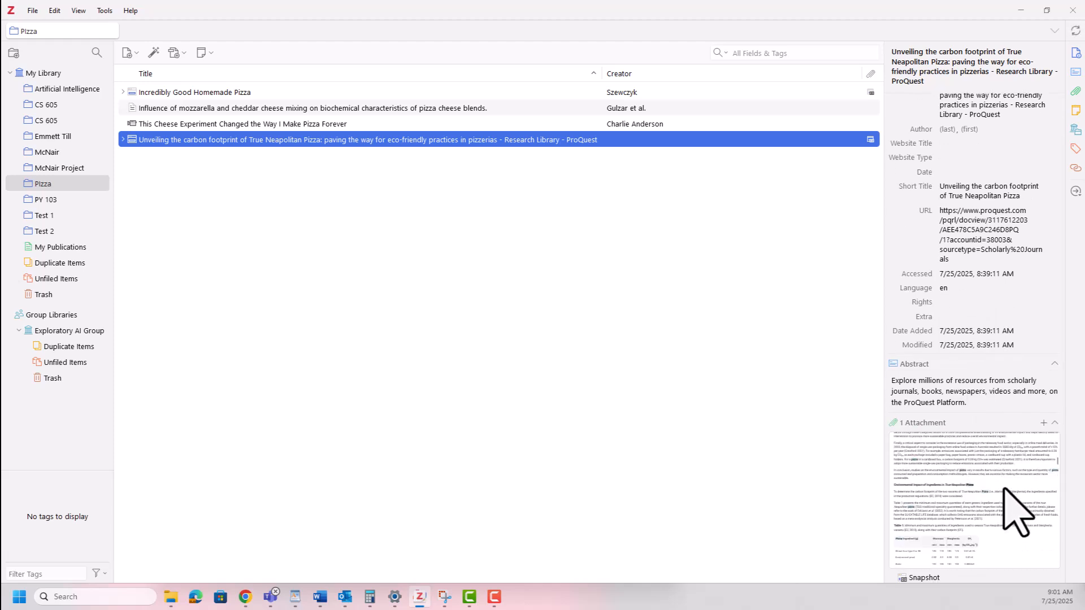
pyautogui.click(281, 122)
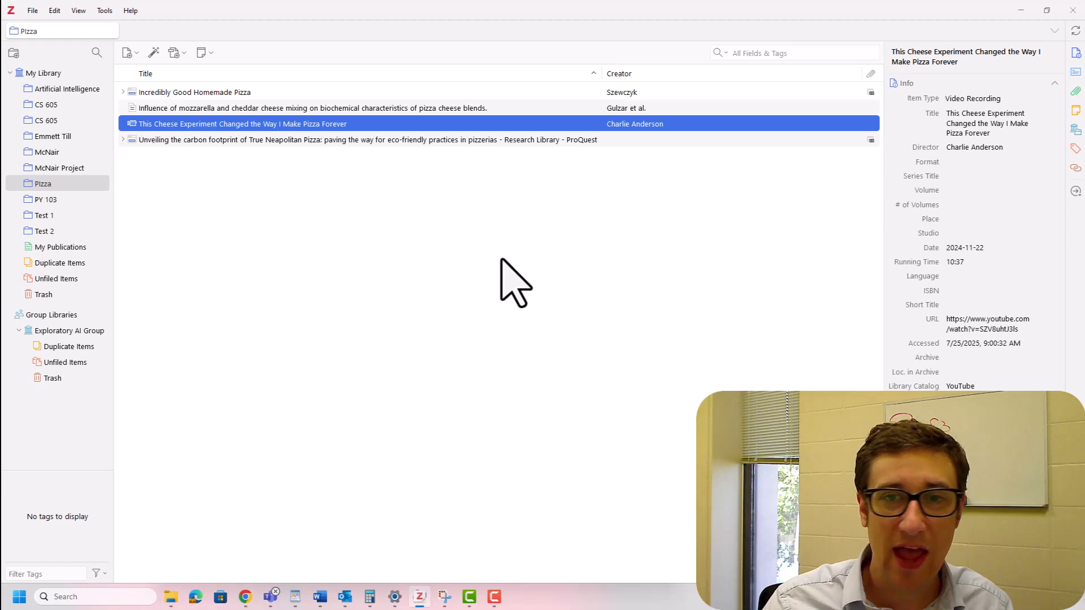
pyautogui.click(305, 140)
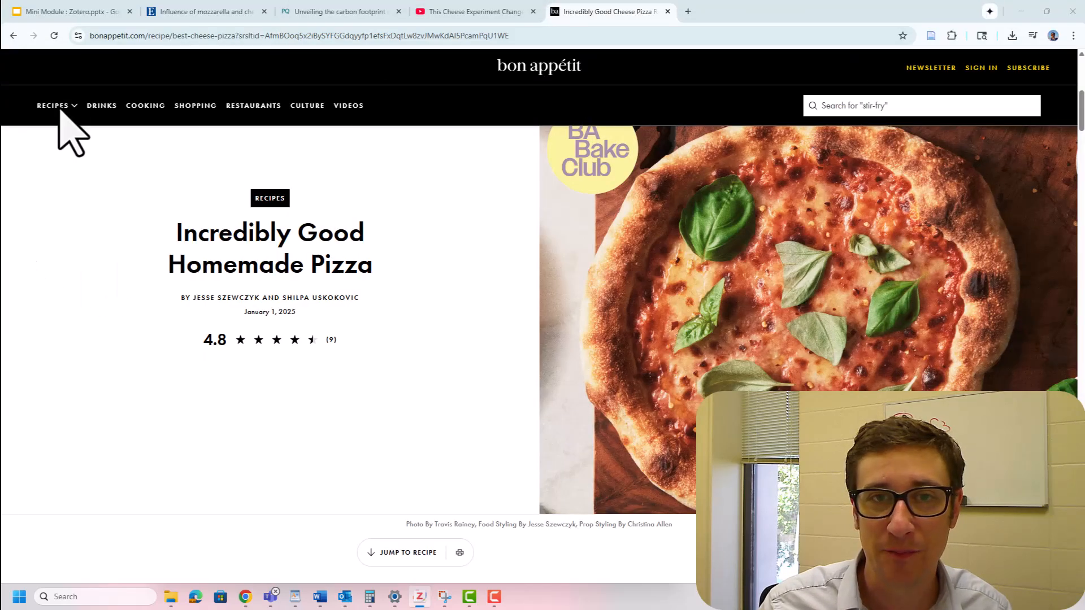
# - Switch to the Mini Module : Zotero presentation in Google Slides, start the slideshow, and advance to the library's Ask Us information
pyautogui.click(57, 11)
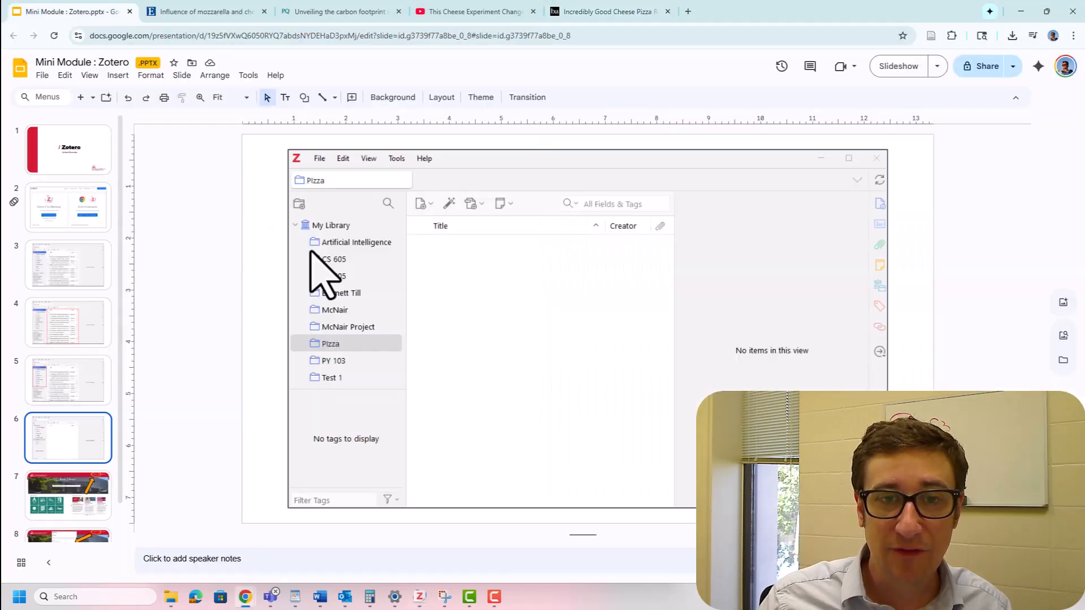
pyautogui.click(898, 66)
pyautogui.click(901, 79)
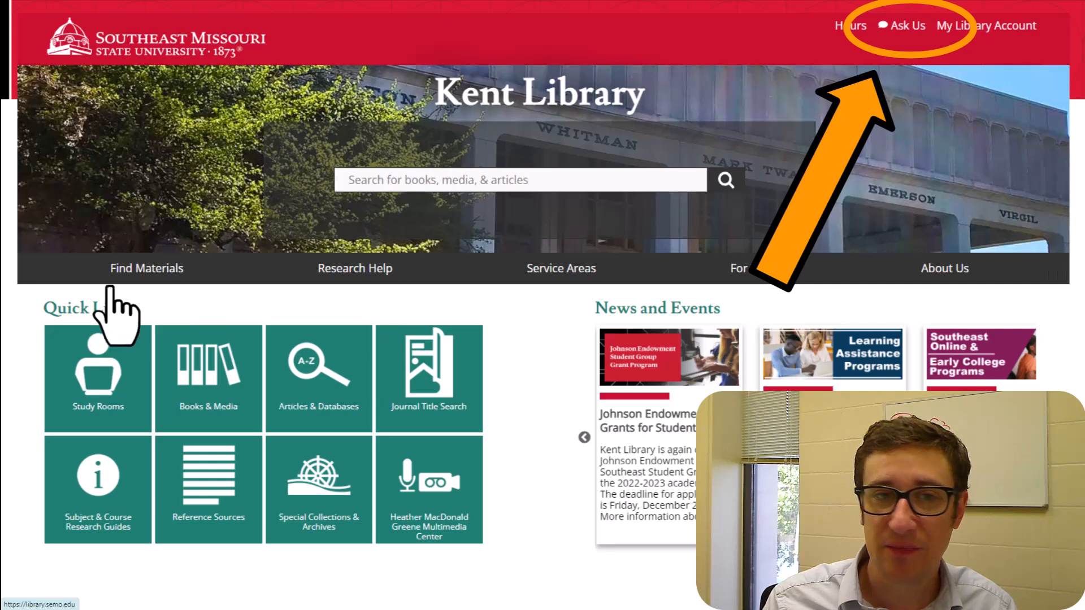
pyautogui.press('Right')
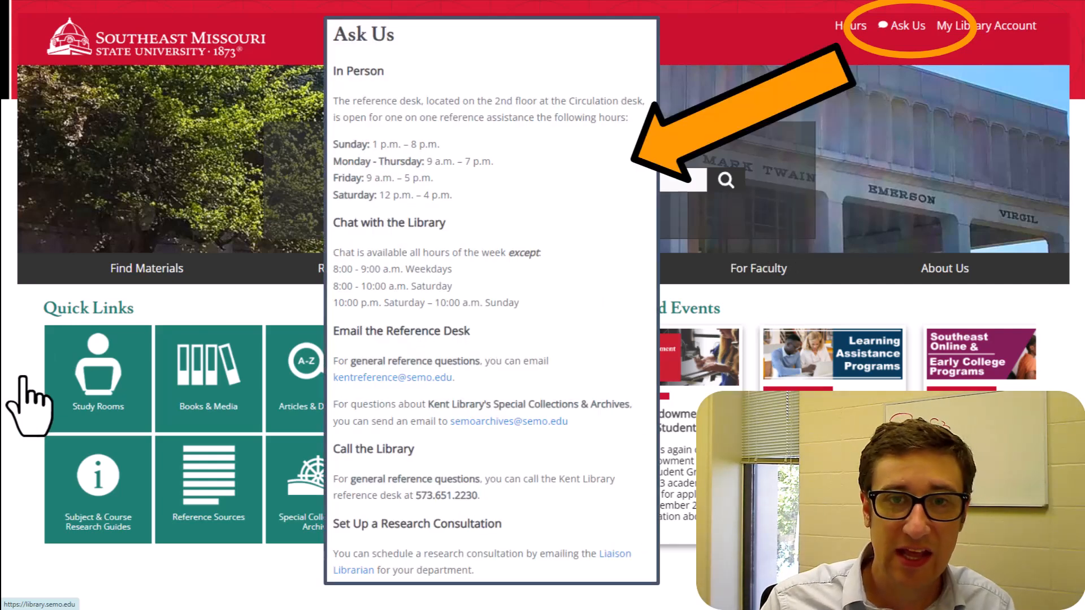